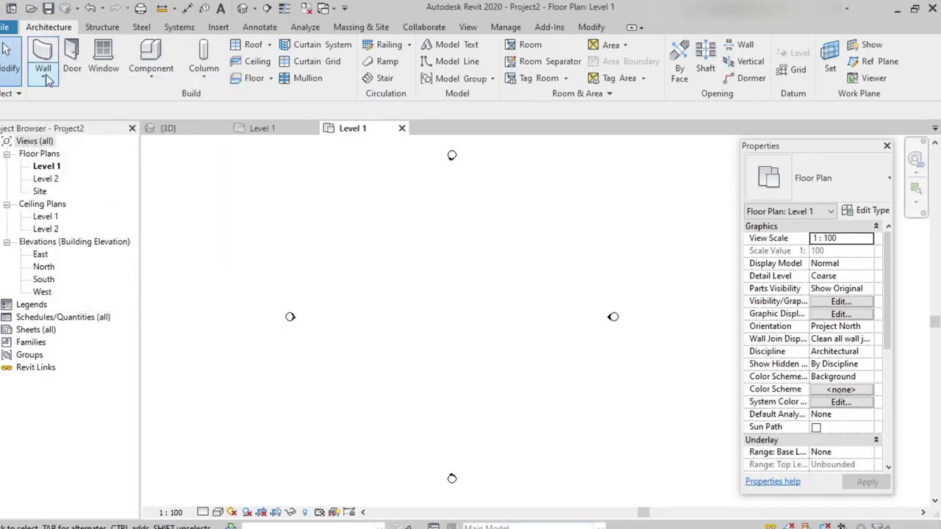
Step: Start an architectural wall with its height constrained to Level 2 and its location line at Wall Centerline
click(45, 76)
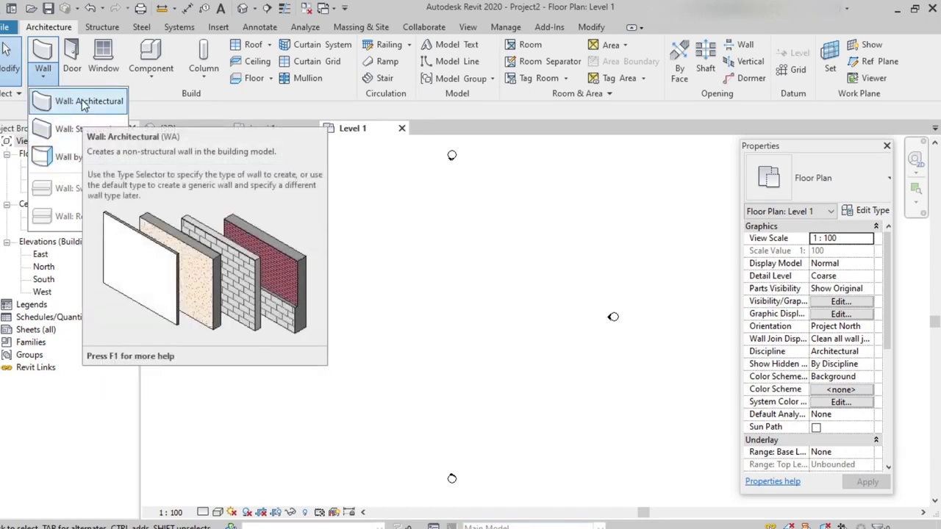
click(83, 103)
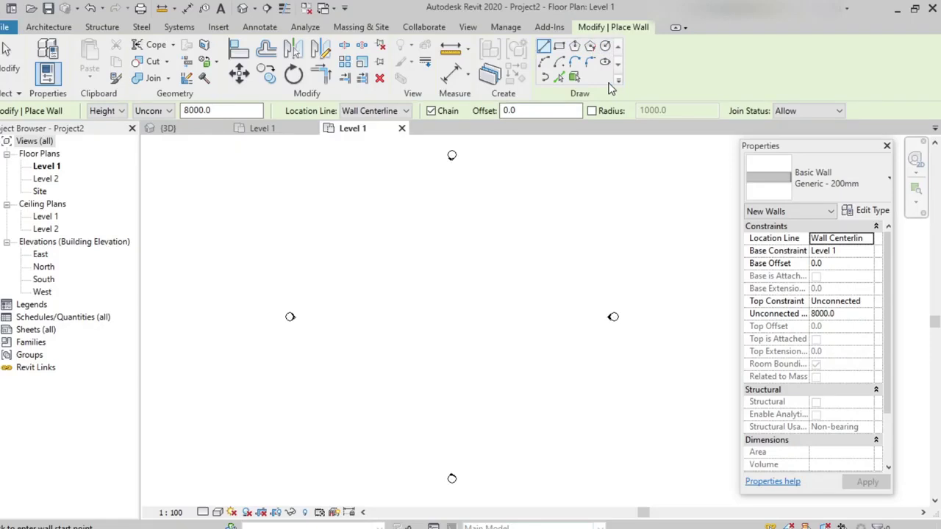
click(107, 112)
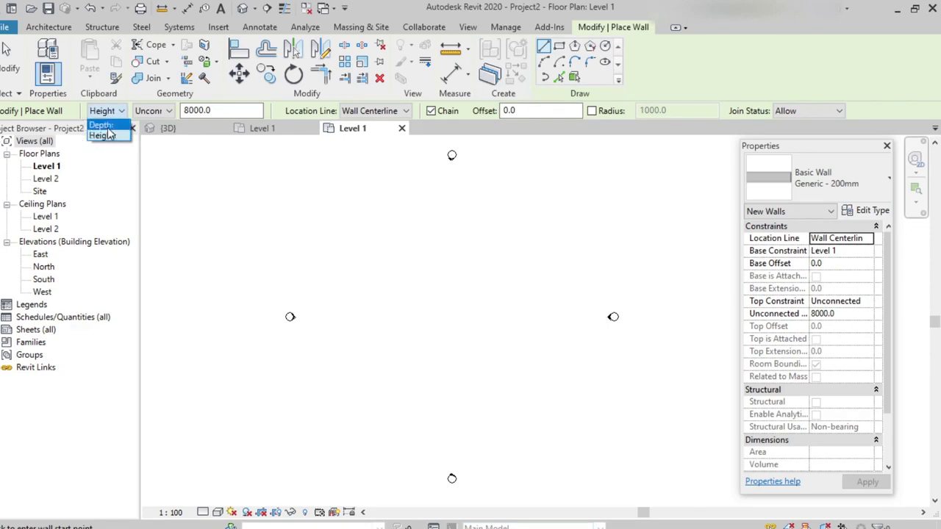
click(159, 117)
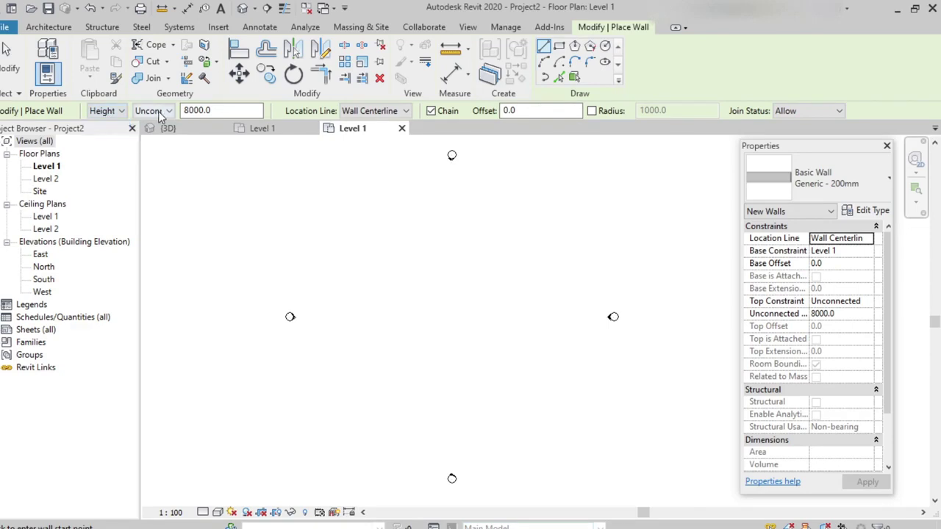
click(160, 114)
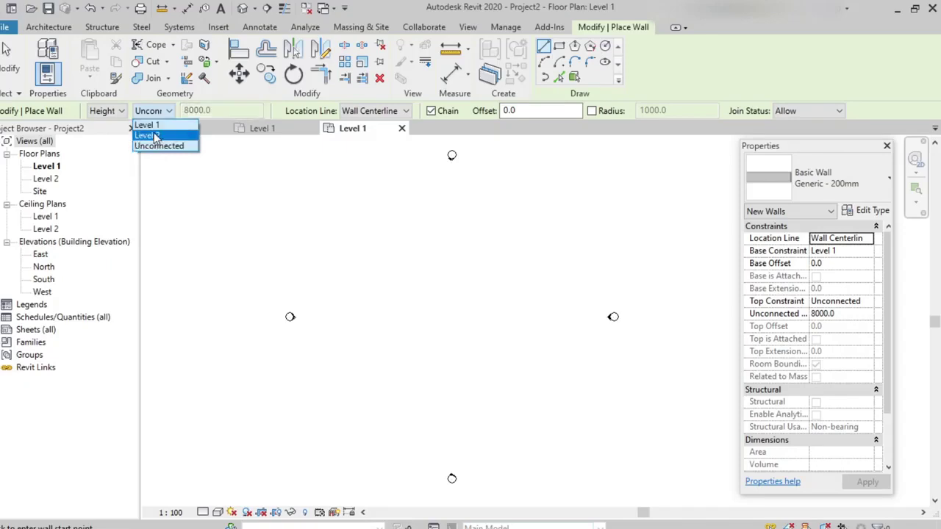
click(155, 136)
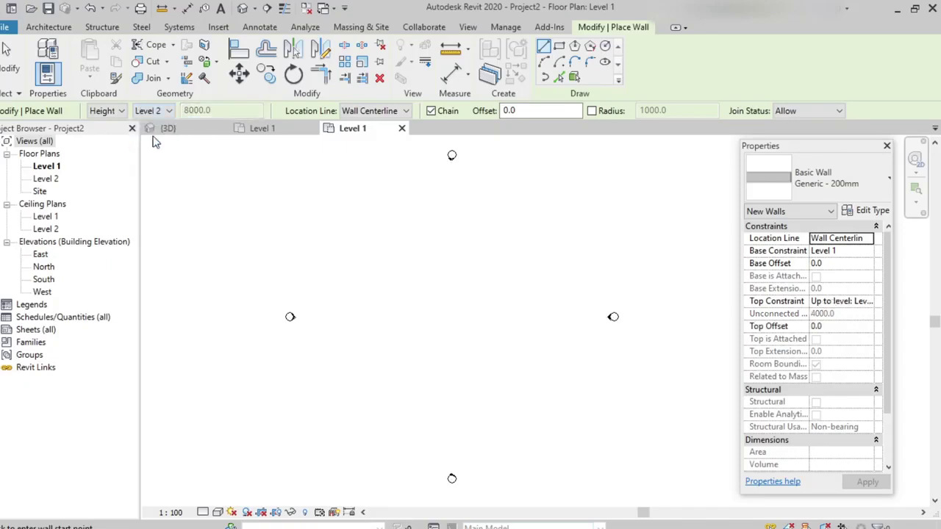
click(353, 112)
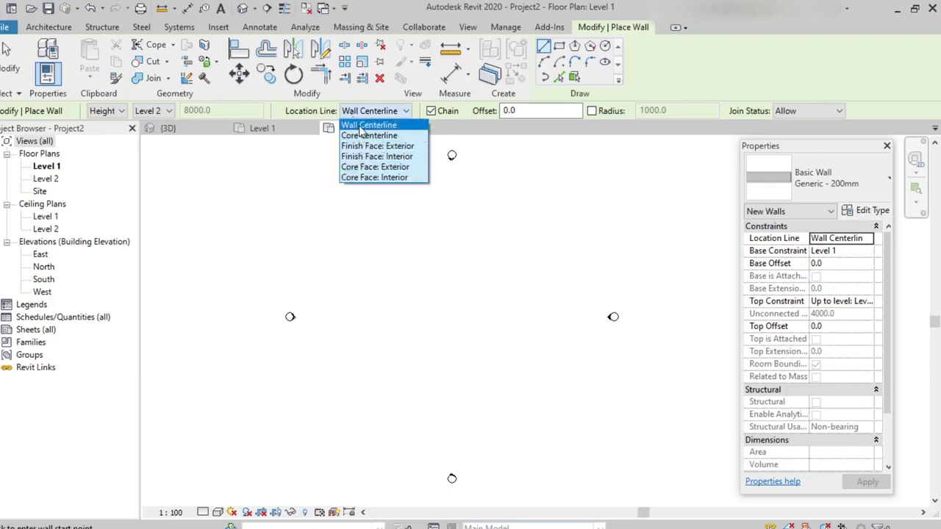
click(525, 112)
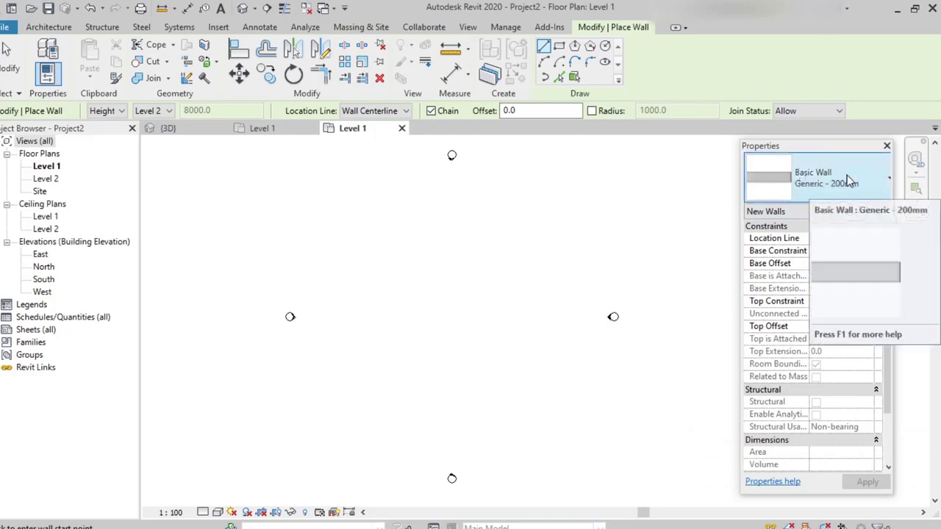
Step: Review the available basic, curtain and stacked wall types and choose Generic - 200mm for the new wall
click(809, 186)
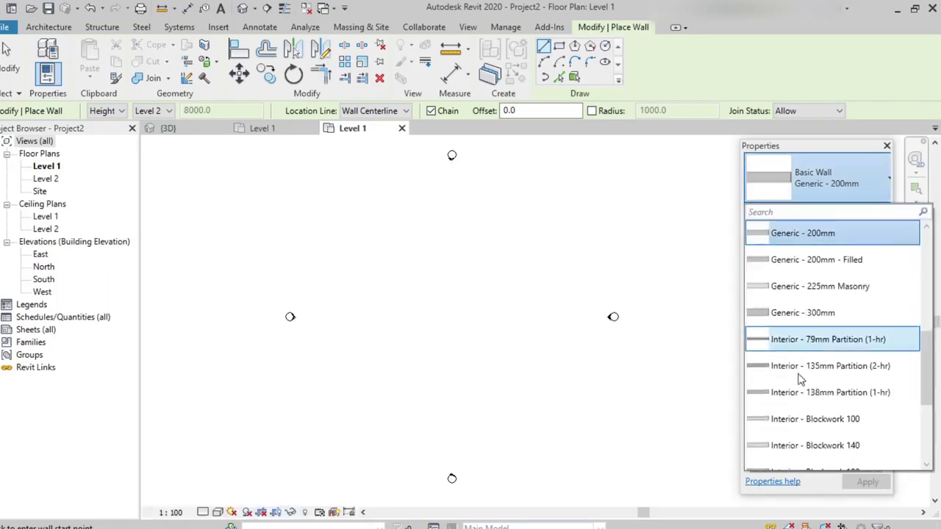
scroll(800, 401, down, 2)
scroll(800, 401, up, 4)
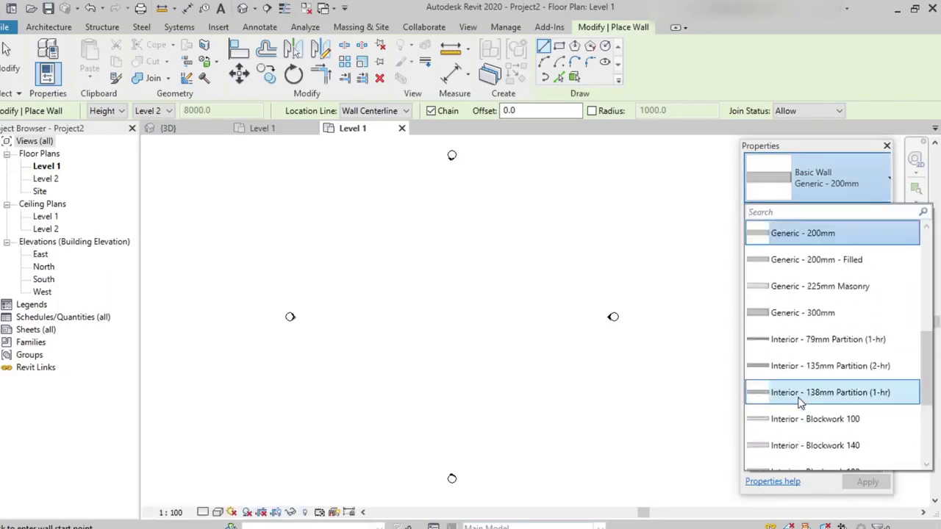
scroll(800, 412, up, 3)
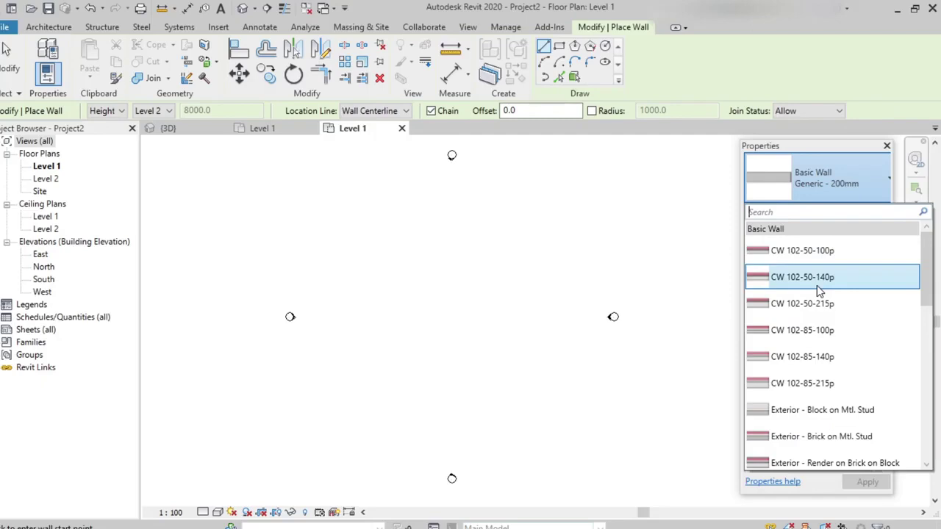
scroll(816, 287, down, 5)
scroll(817, 285, down, 4)
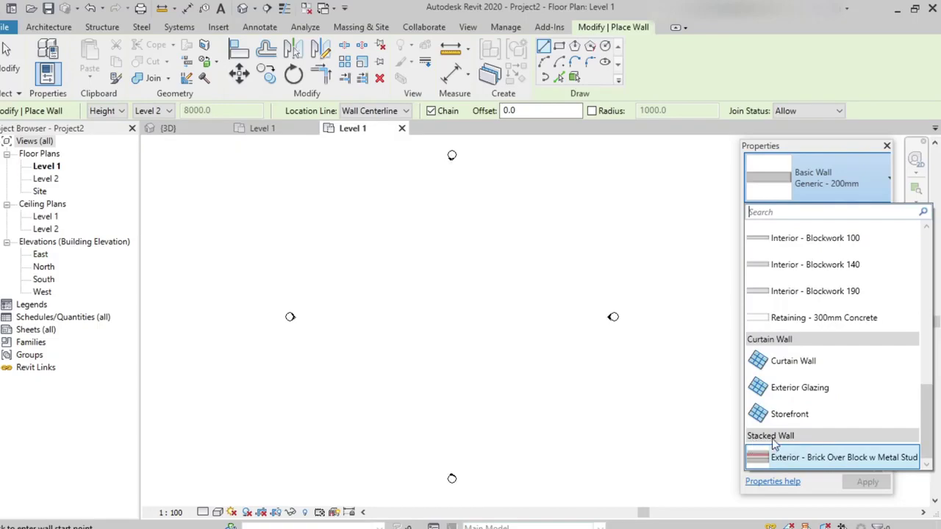
scroll(808, 334, up, 3)
scroll(806, 332, up, 5)
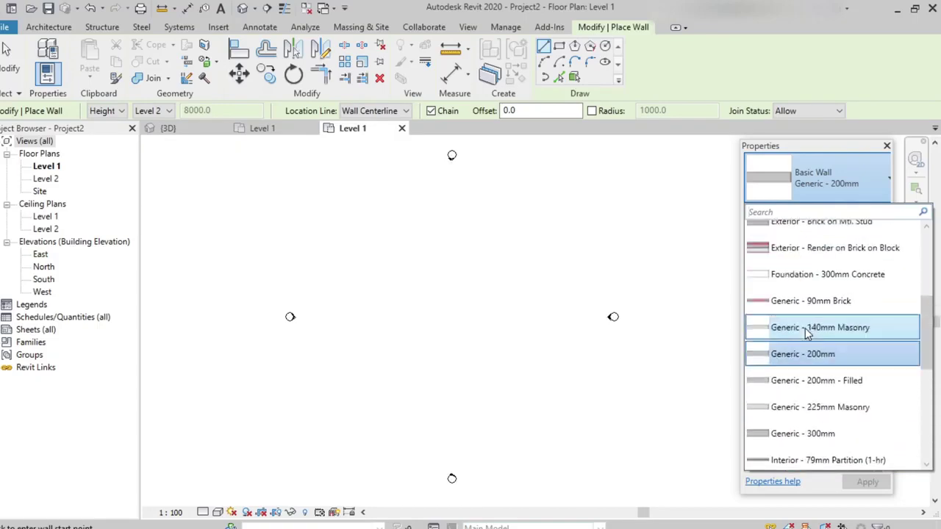
scroll(807, 332, up, 1)
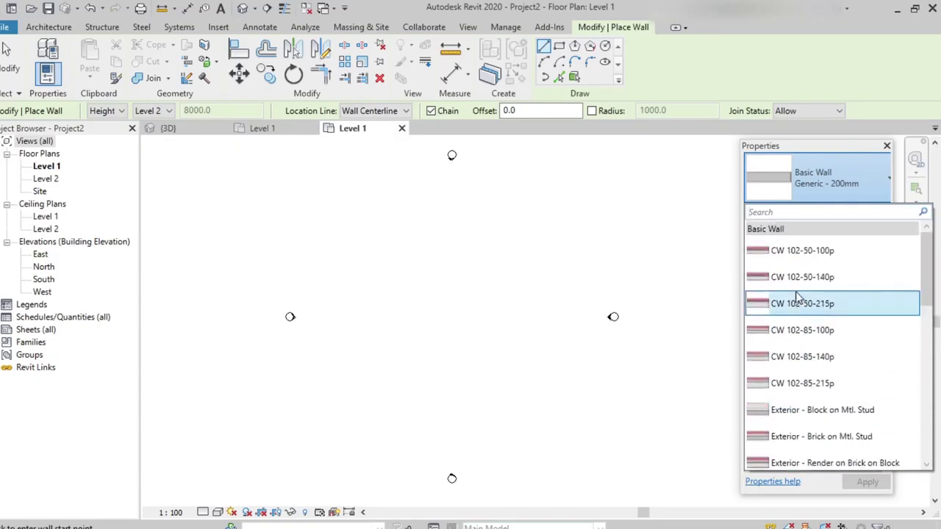
scroll(796, 293, down, 5)
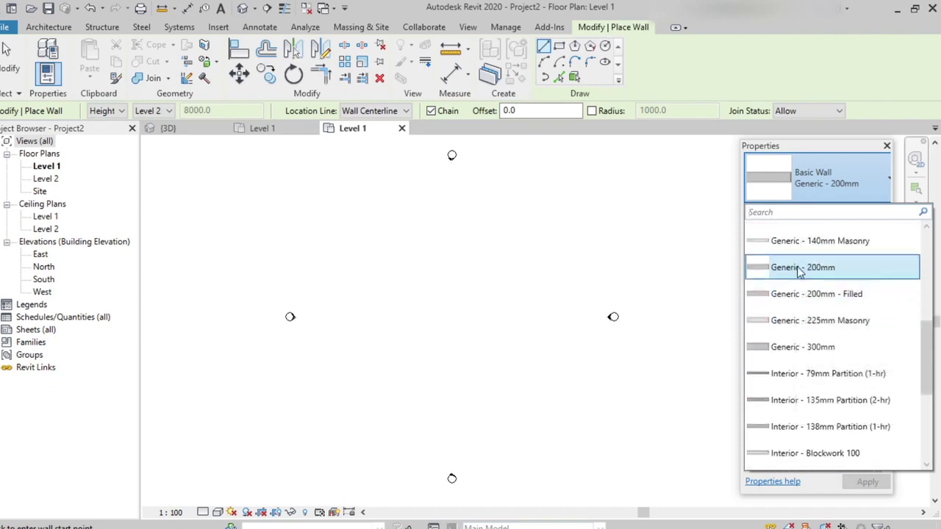
click(800, 271)
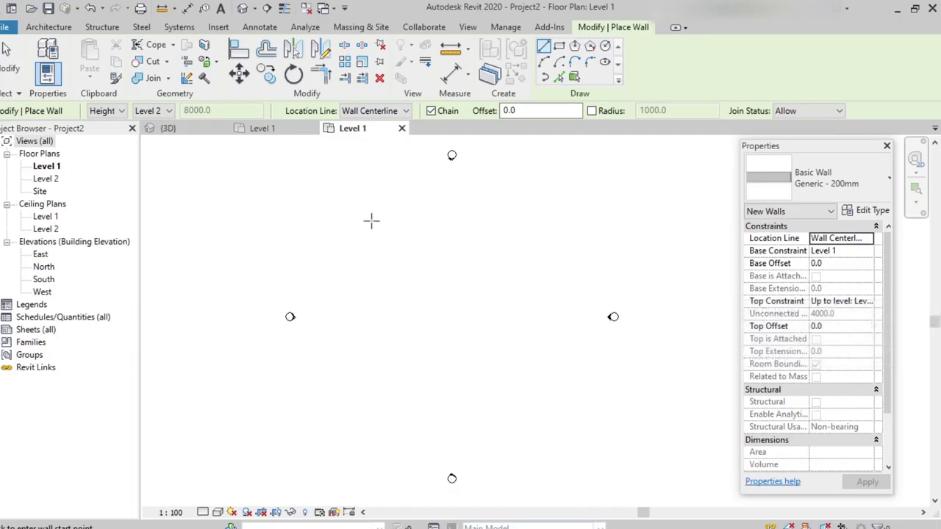
Step: Draw one straight vertical wall between the elevation markers in the Level 1 plan and end the wall command
click(371, 214)
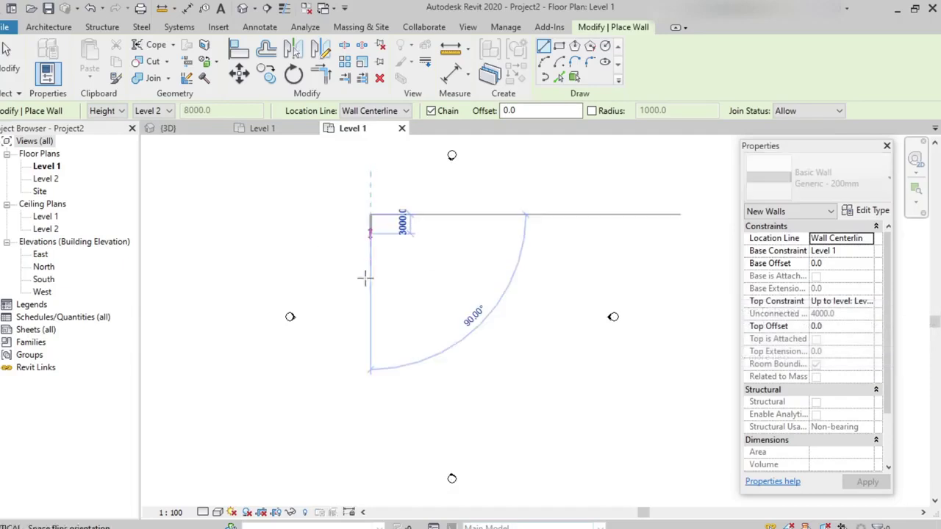
click(371, 355)
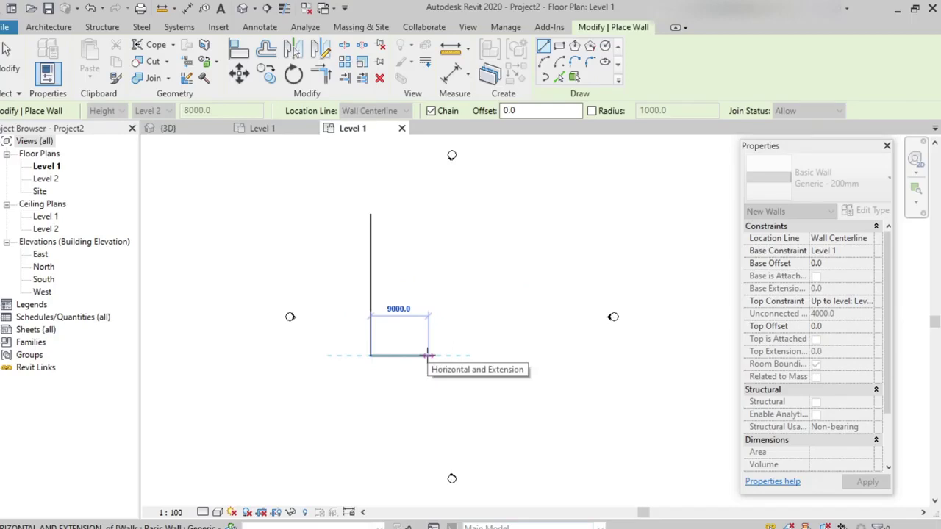
key(Escape)
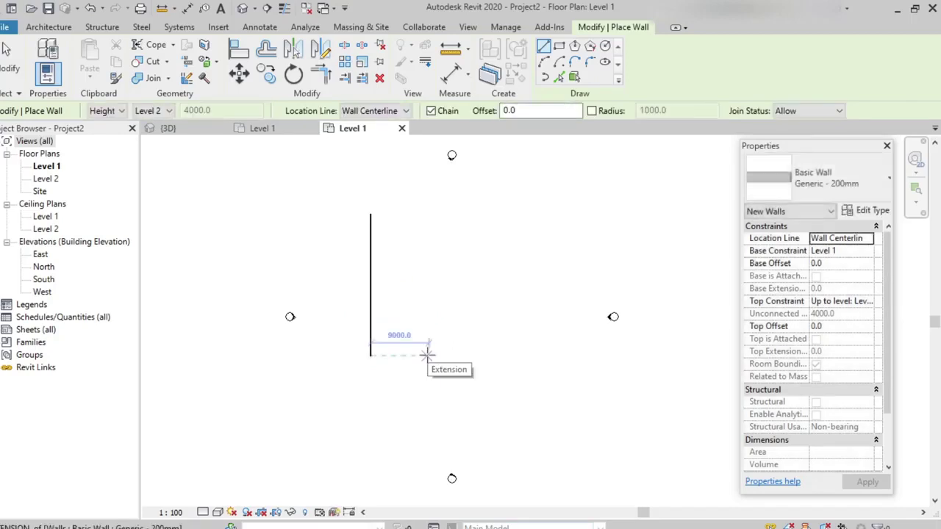
key(Escape)
Step: Start another wall beside the generic wall and set its type to Curtain Wall
scroll(357, 308, up, 5)
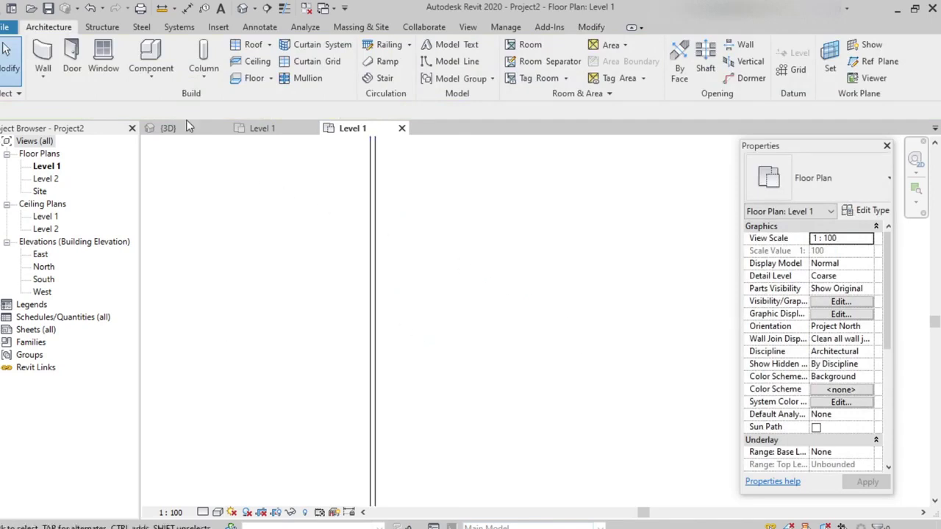
click(44, 62)
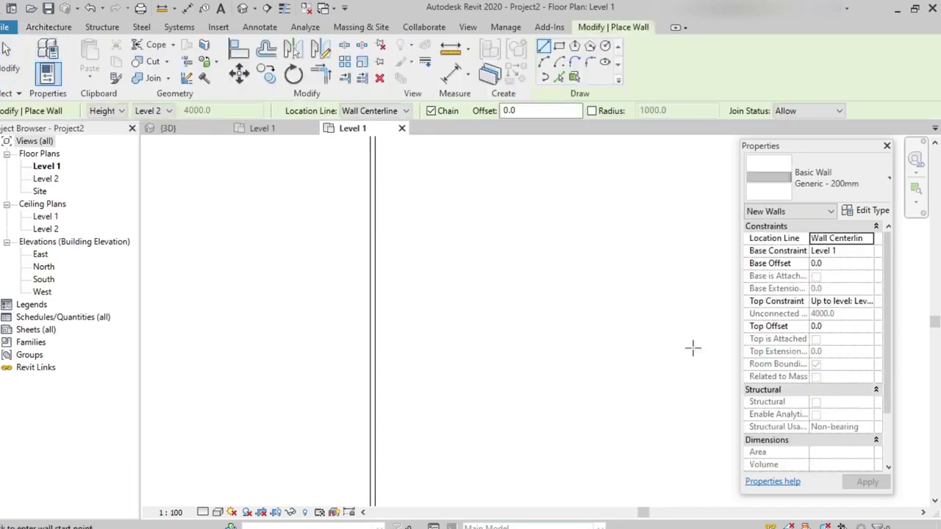
click(802, 175)
scroll(817, 375, down, 3)
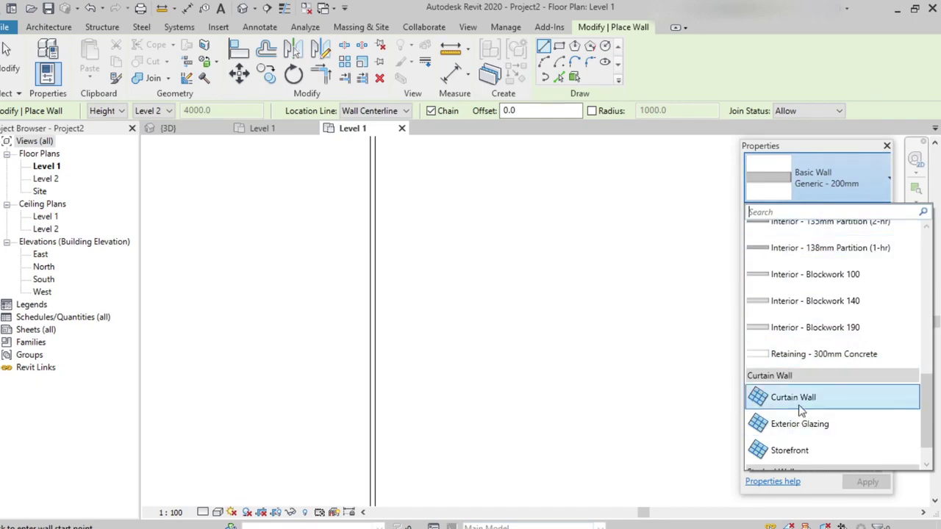
scroll(799, 404, down, 1)
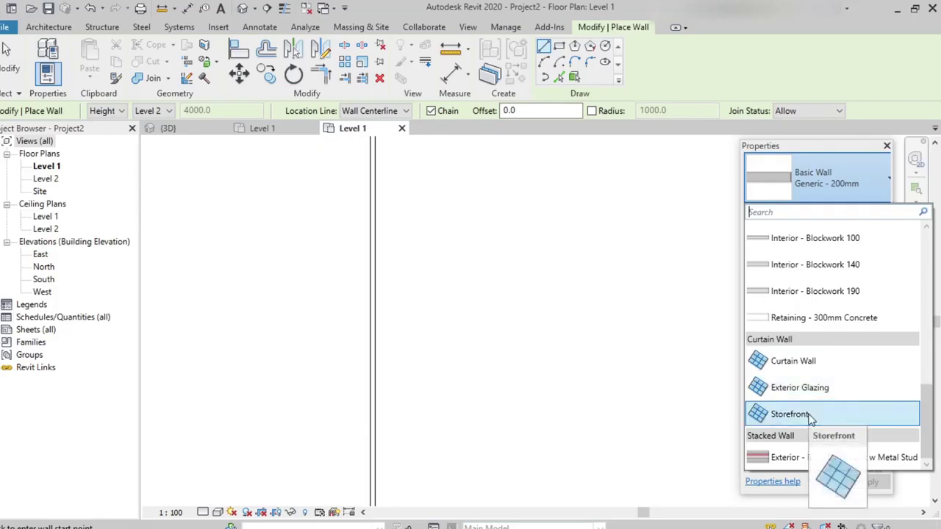
click(794, 362)
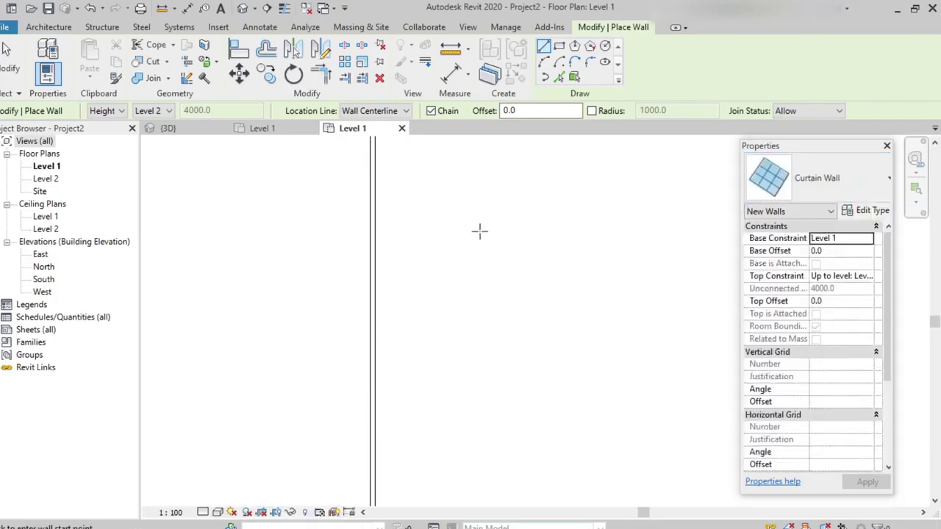
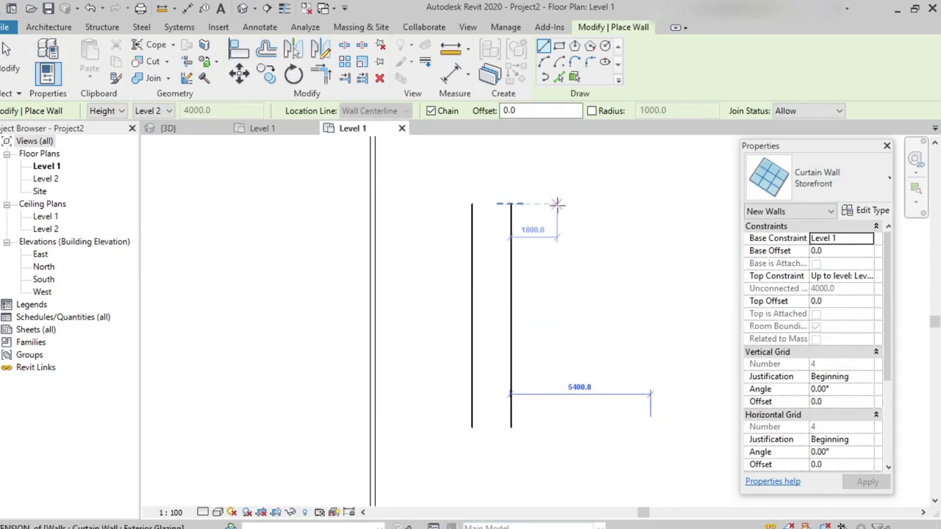
Step: Draw a vertical Storefront curtain wall about 1800 mm beyond the Exterior Glazing wall, parallel to it and equally long
click(559, 203)
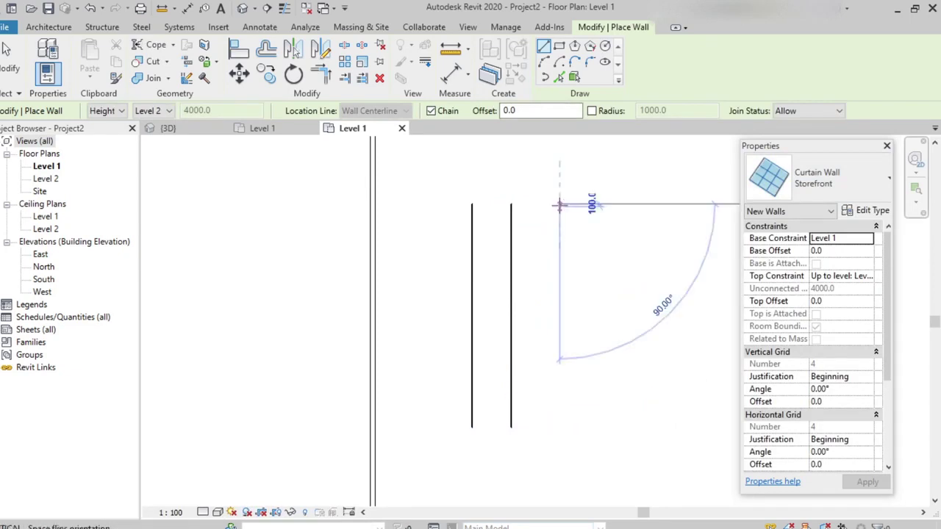
click(559, 428)
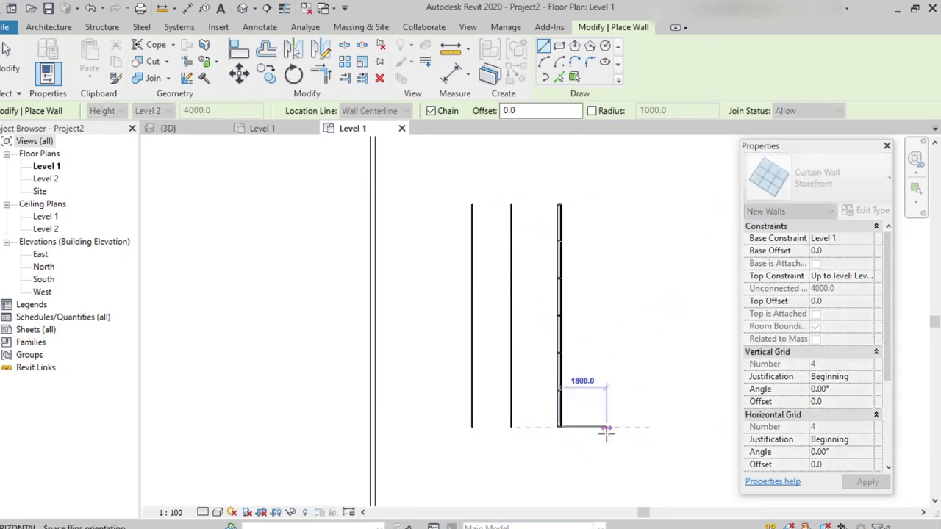
key(Escape)
key(Escape)
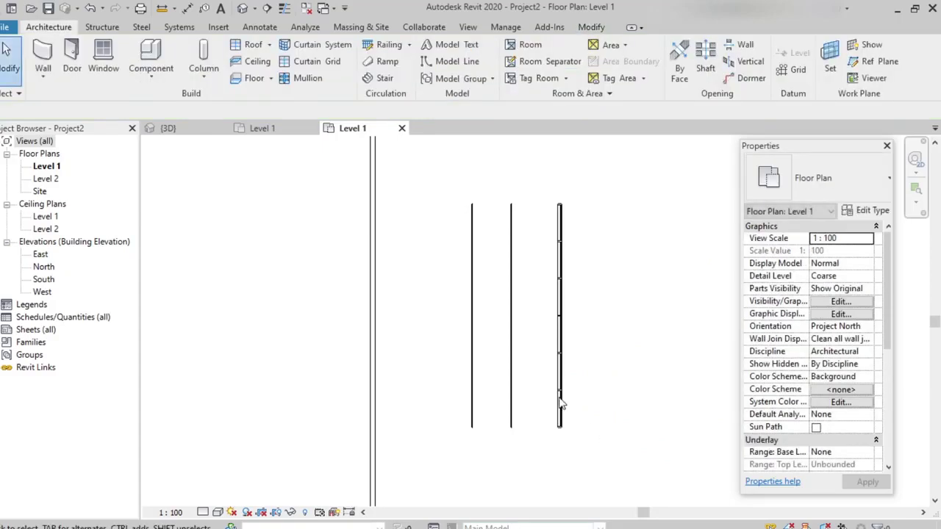
Step: Open the default 3D view and orient it on the three curtain walls
click(243, 9)
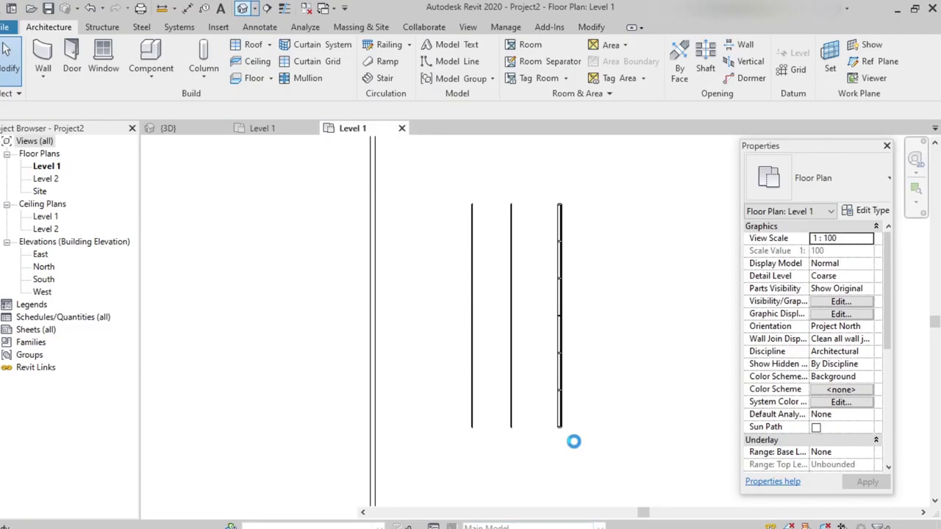
scroll(502, 367, up, 3)
shift+middle_drag(493, 343, 334, 392)
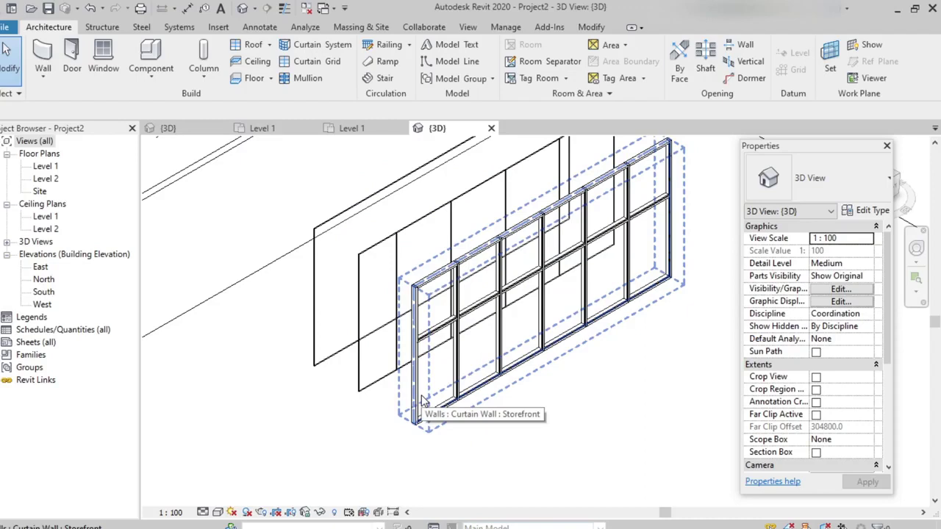
Step: Set the 3D view's detail level to Fine and its visual style to Realistic, and examine the curtain walls up close
click(203, 513)
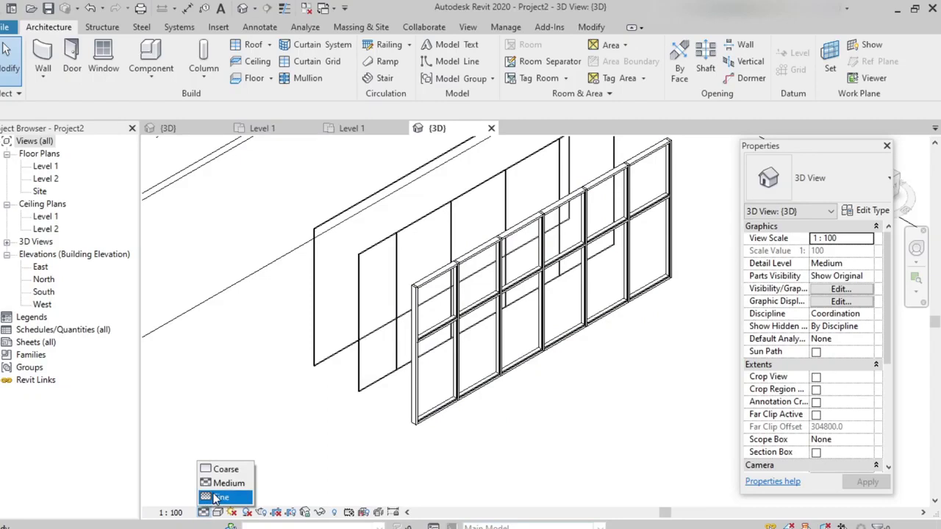
click(219, 498)
click(218, 514)
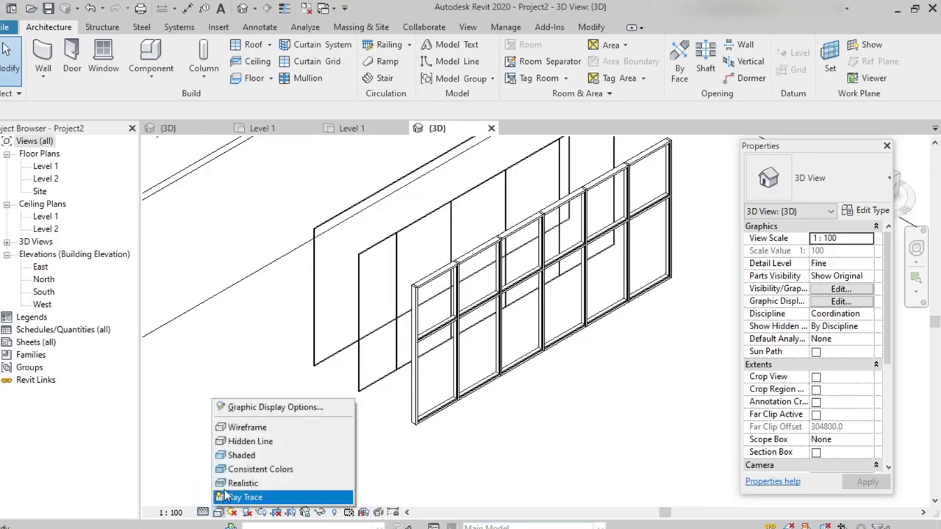
click(237, 485)
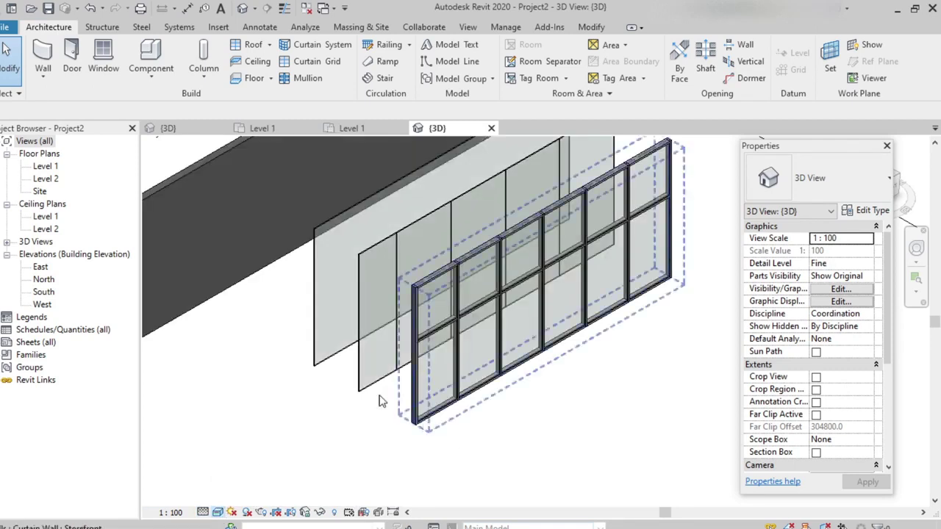
scroll(388, 371, up, 2)
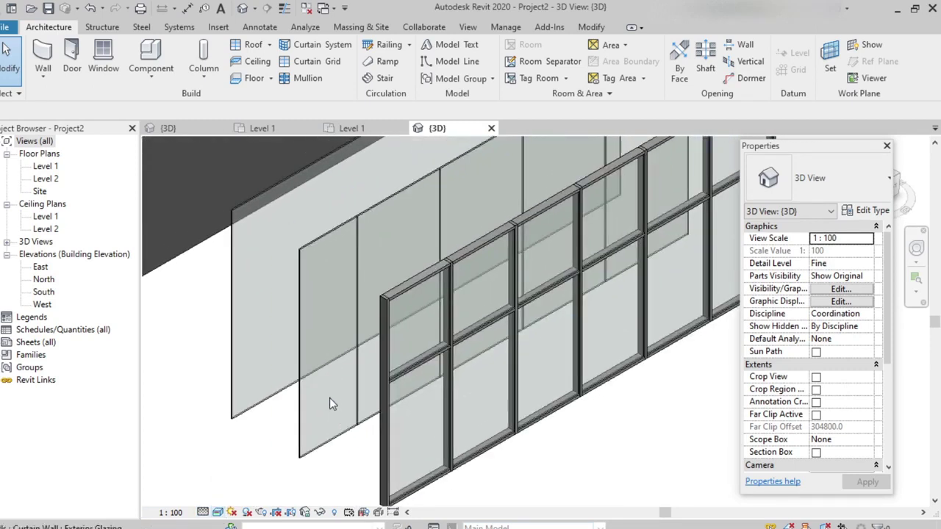
scroll(317, 367, up, 2)
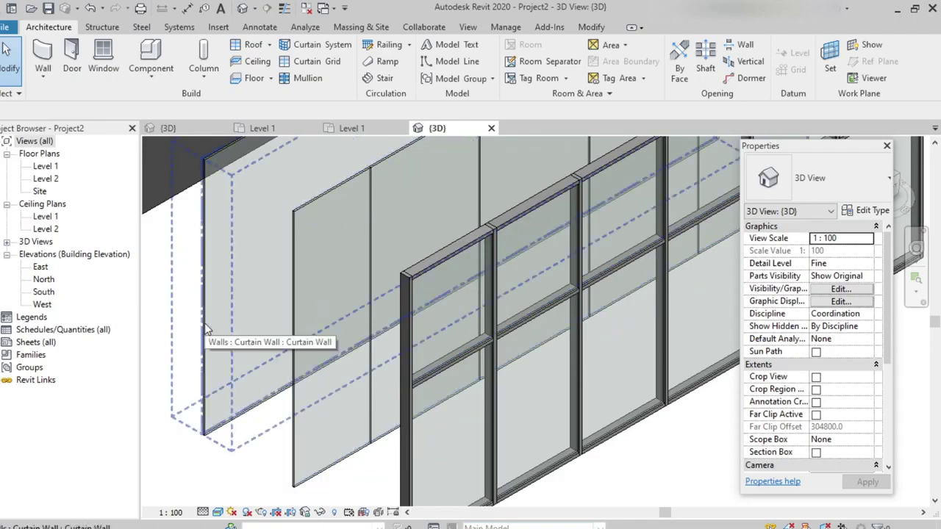
Step: Examine and compare the panels, grids and mullions of the Curtain Wall, Exterior Glazing and Storefront walls in the 3D view
scroll(206, 330, down, 2)
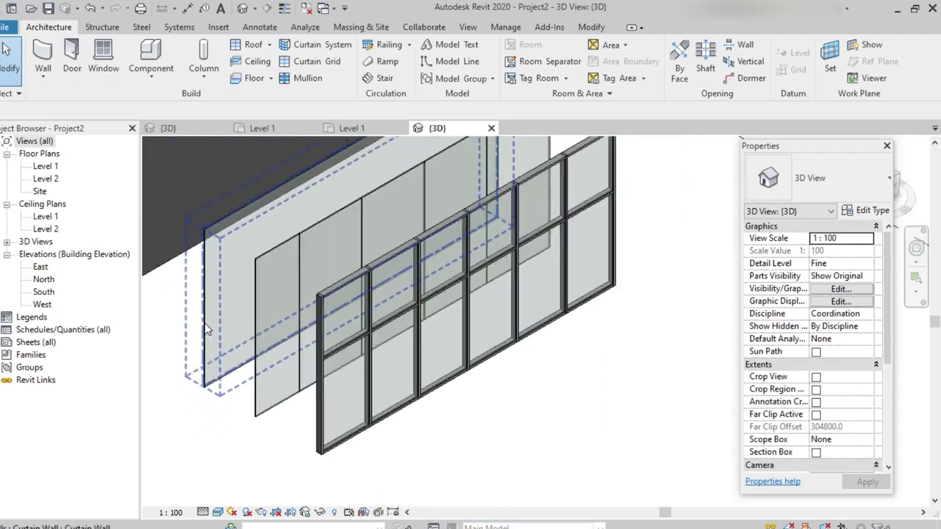
scroll(205, 330, up, 1)
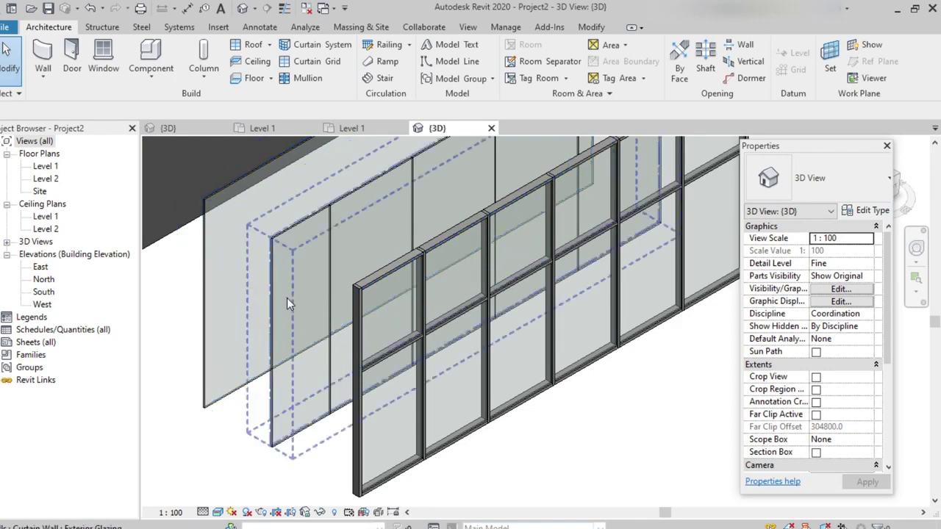
scroll(292, 328, up, 2)
scroll(306, 340, up, 3)
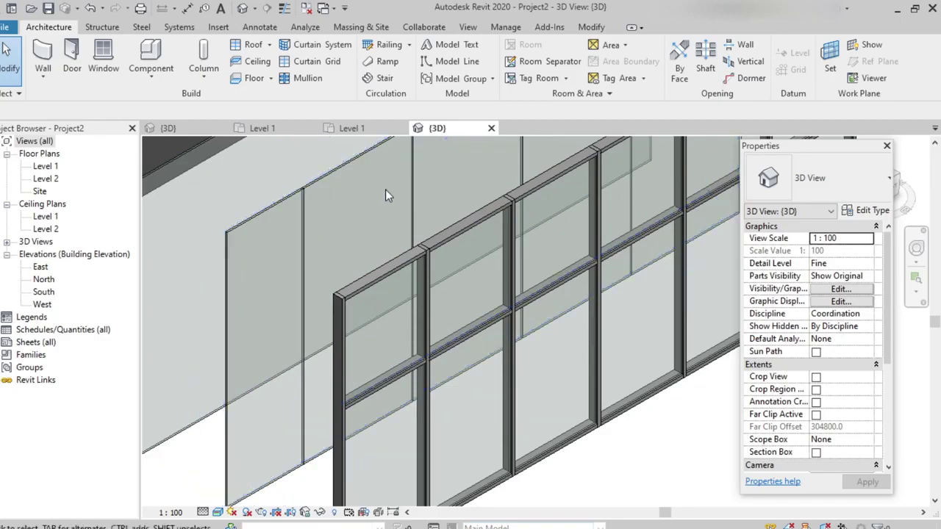
scroll(416, 238, down, 3)
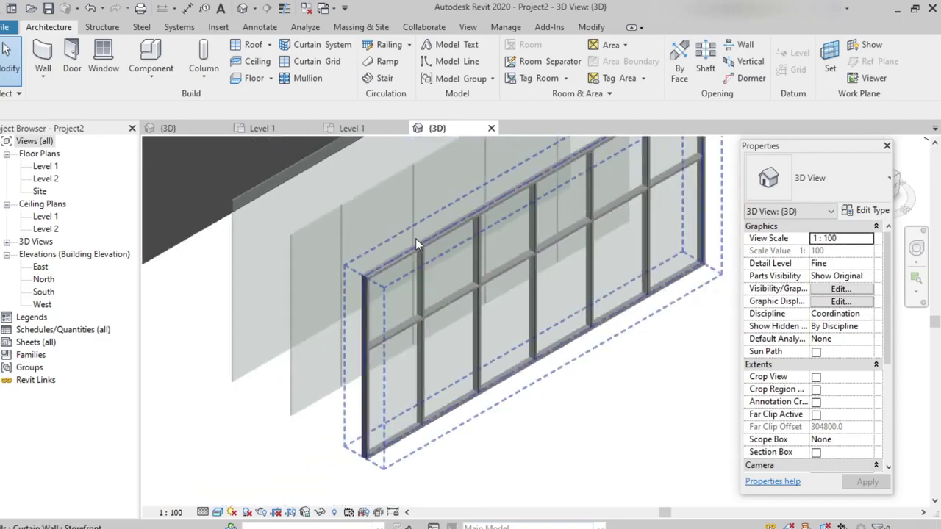
scroll(535, 423, down, 2)
scroll(541, 422, up, 4)
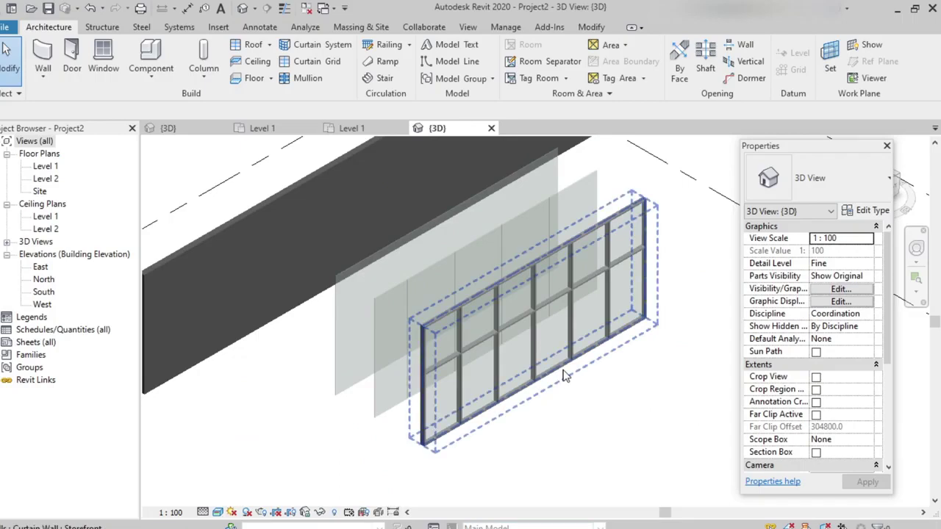
scroll(515, 376, up, 4)
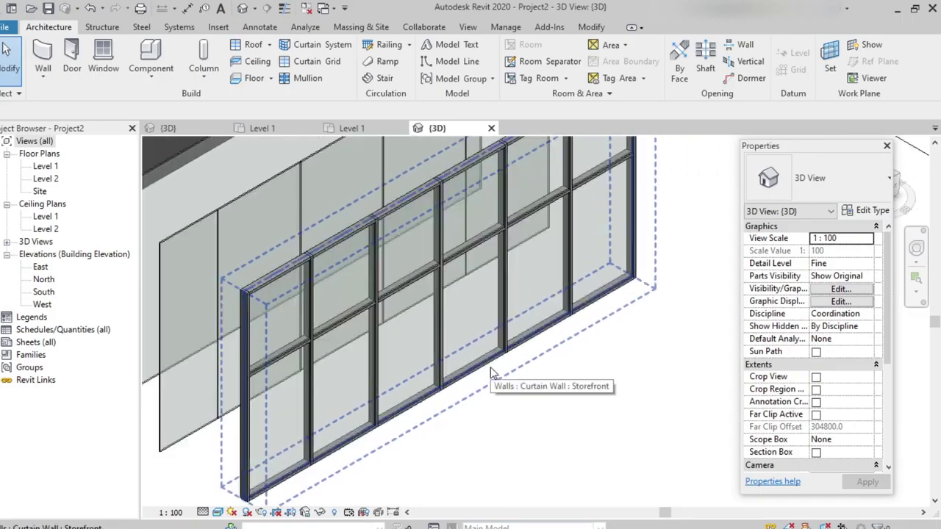
scroll(371, 285, down, 1)
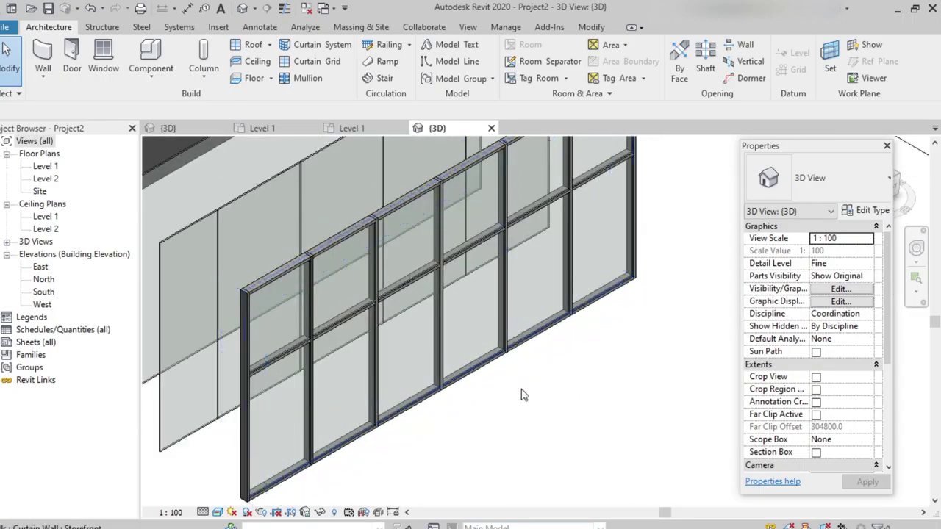
scroll(507, 426, down, 2)
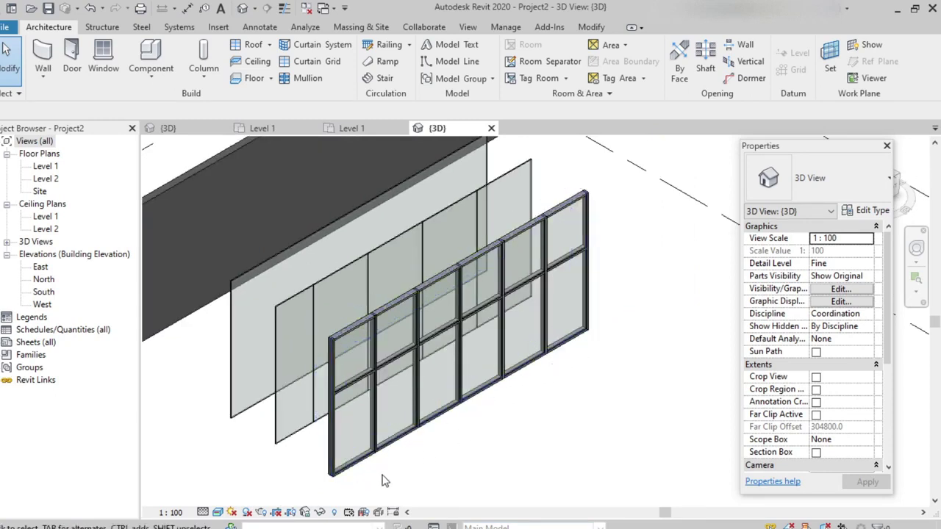
scroll(382, 481, up, 2)
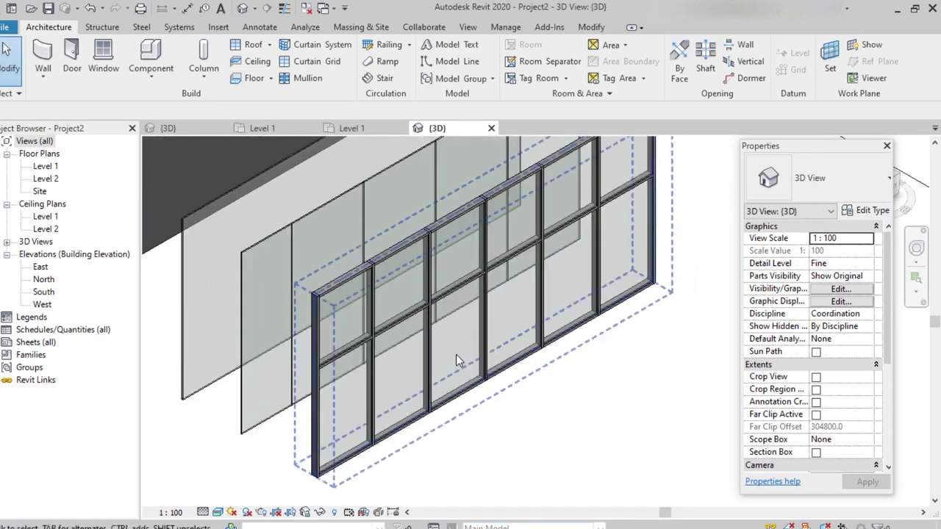
scroll(376, 358, up, 1)
scroll(361, 357, up, 1)
scroll(284, 265, up, 1)
scroll(379, 373, down, 5)
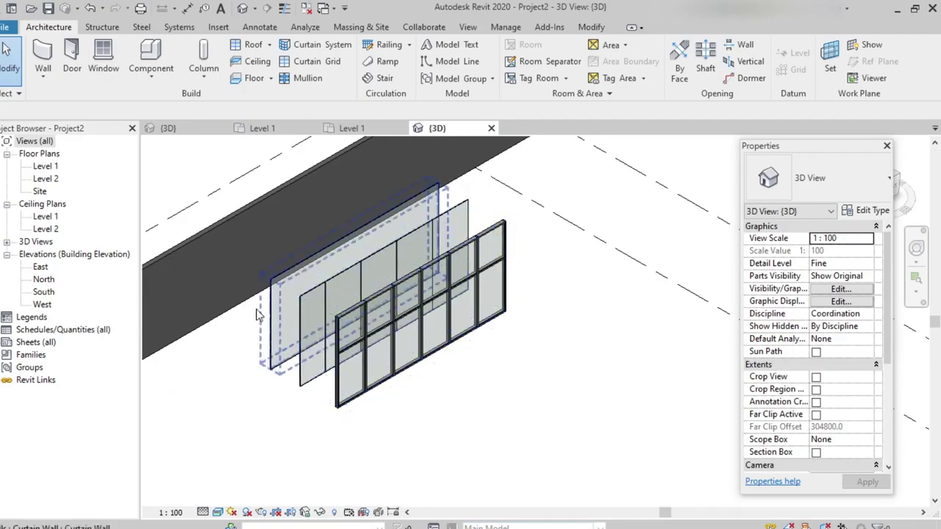
scroll(383, 402, down, 4)
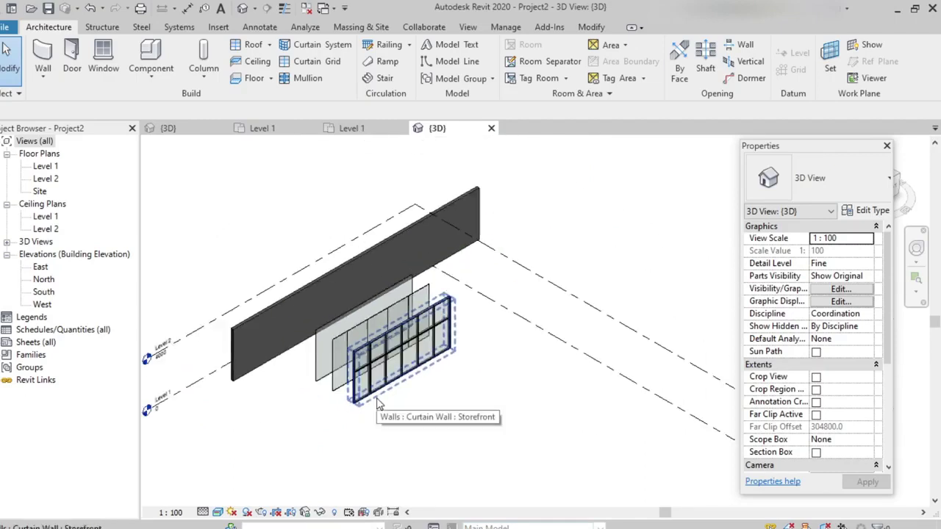
Step: Start a wall in the Level 1 plan using the stacked wall type Exterior - Brick Over Block w Metal Stud
click(47, 167)
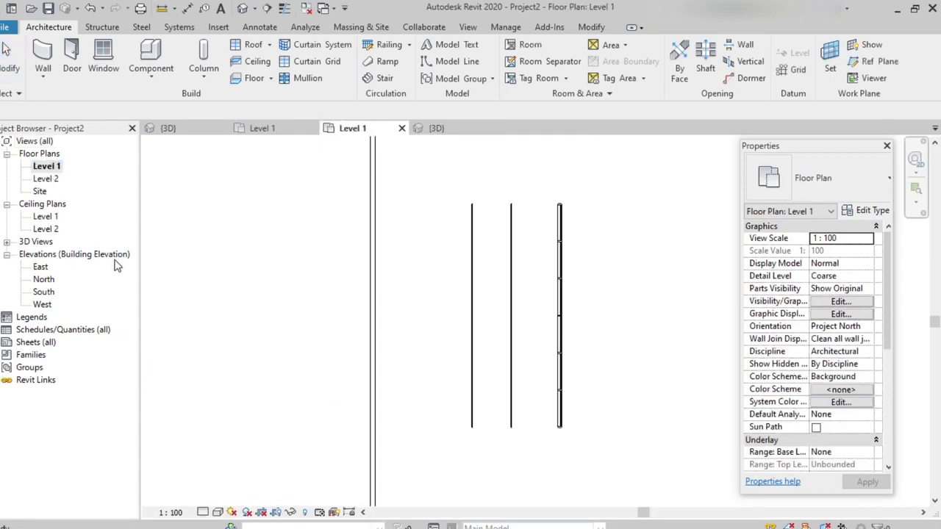
click(43, 59)
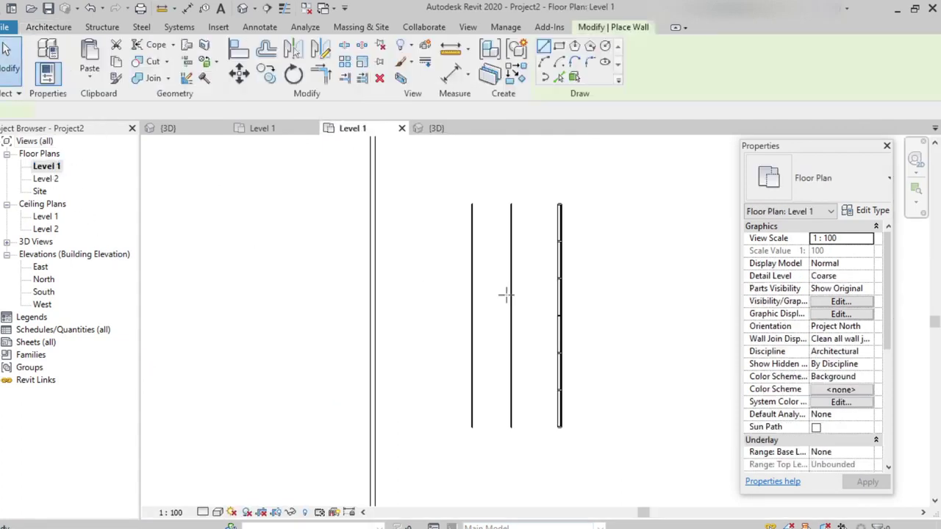
click(846, 184)
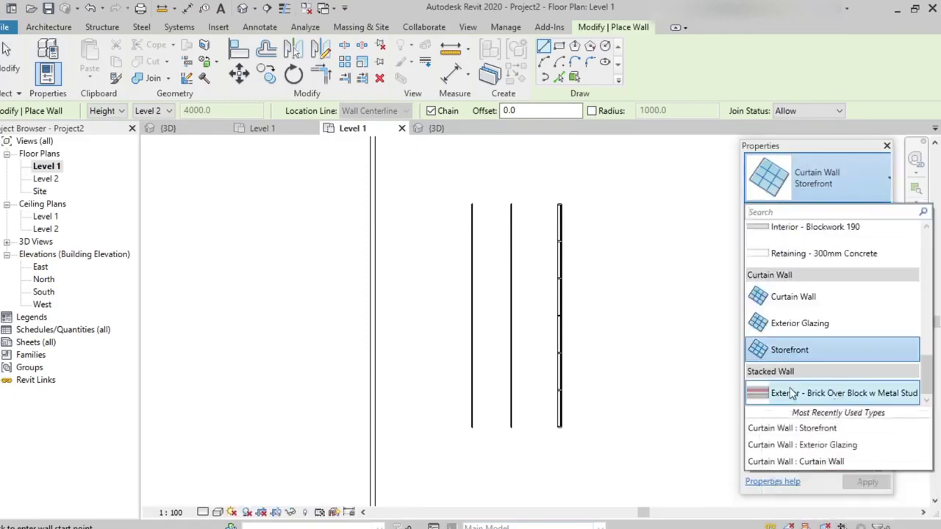
click(821, 394)
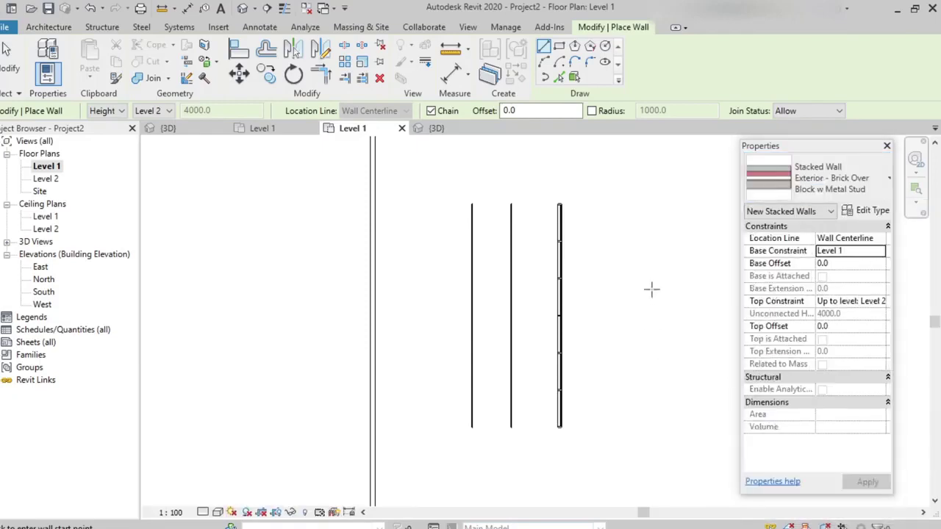
Step: Draw a vertical stacked wall about 19 m long beyond the Storefront wall, ending level with the generic wall's lower end
scroll(626, 277, down, 2)
middle_drag(635, 289, 518, 312)
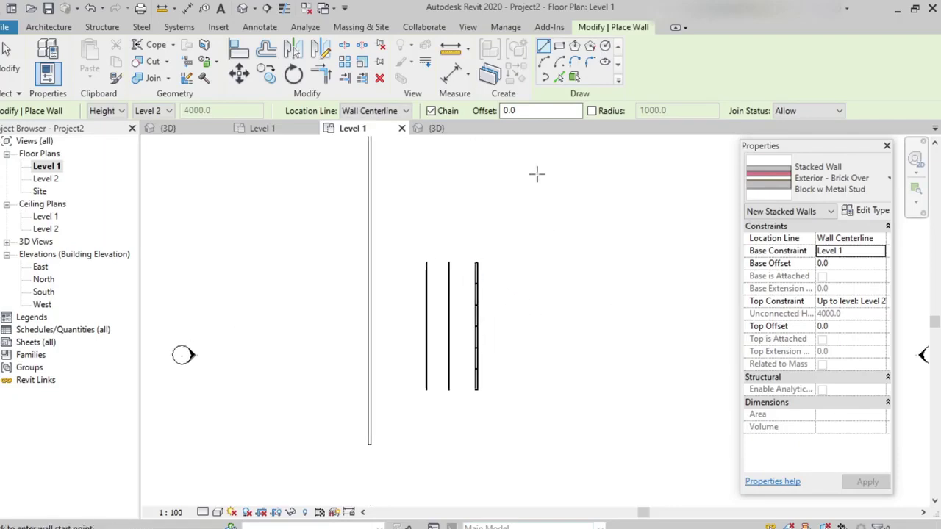
click(551, 155)
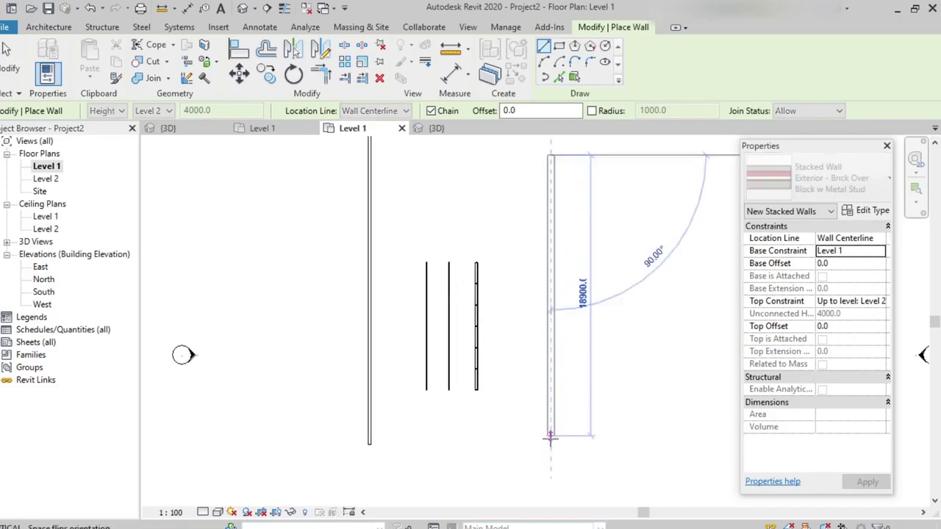
click(567, 446)
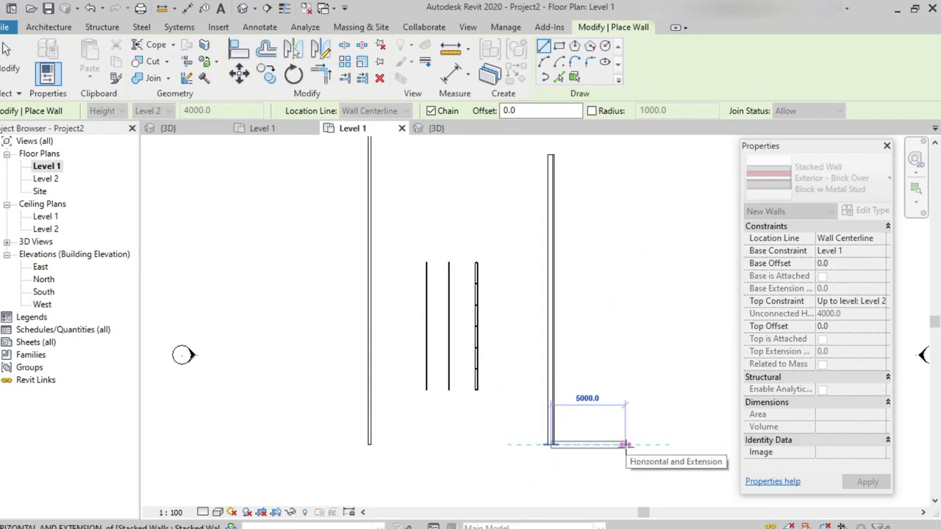
key(Escape)
key(Escape)
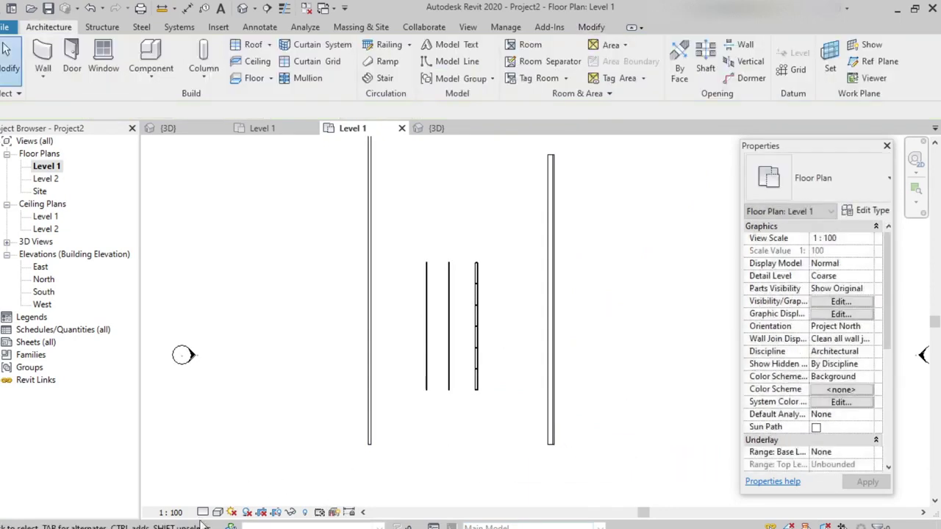
Step: Set the Level 1 plan's visual style to Realistic and its detail level to Fine
click(219, 512)
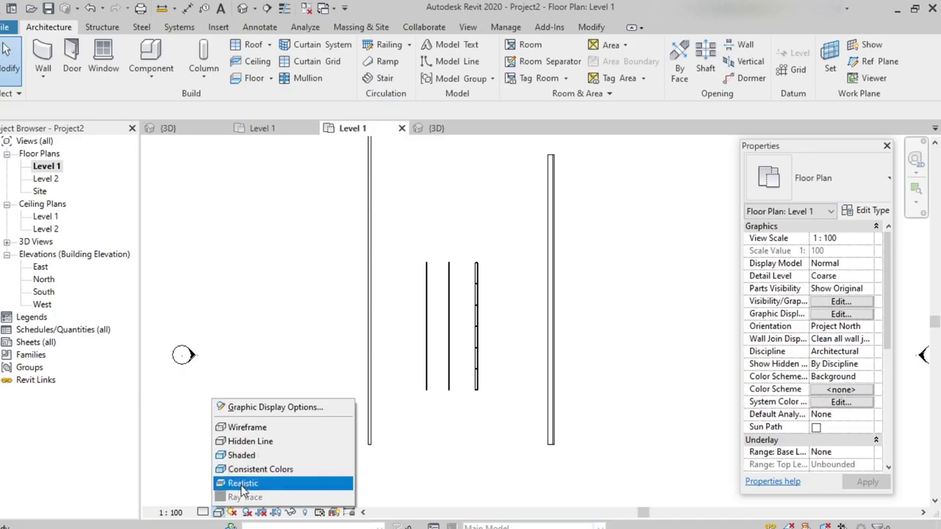
click(243, 484)
click(203, 512)
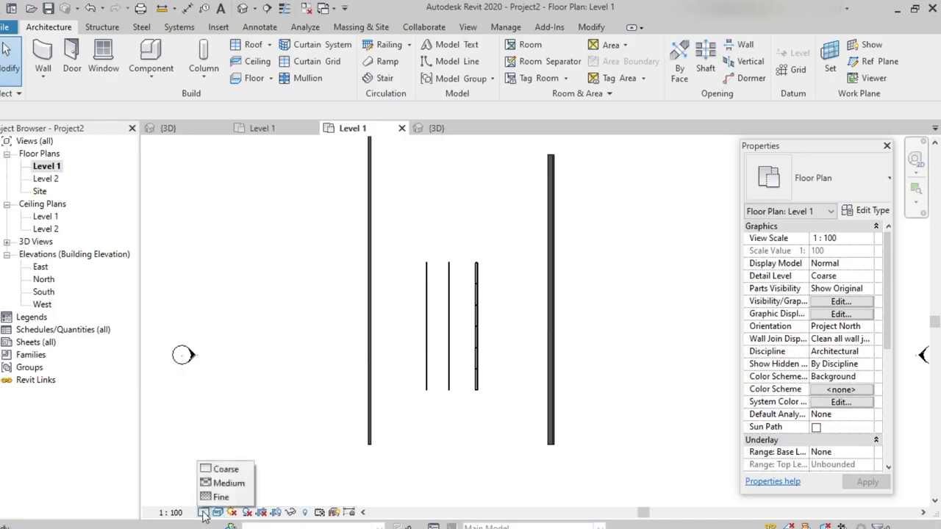
click(214, 498)
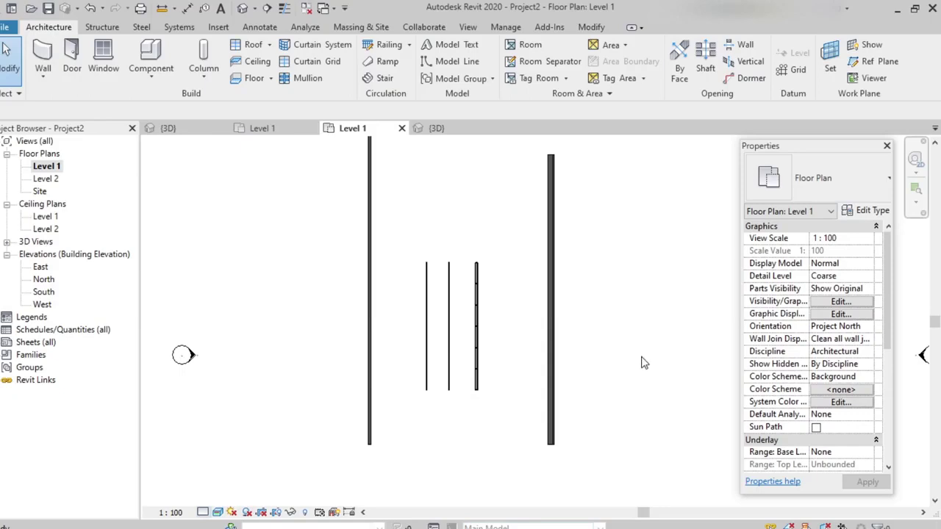
Step: Examine the material layers of the stacked wall up close in plan and compare them with the generic wall
scroll(603, 401, up, 5)
scroll(477, 339, up, 4)
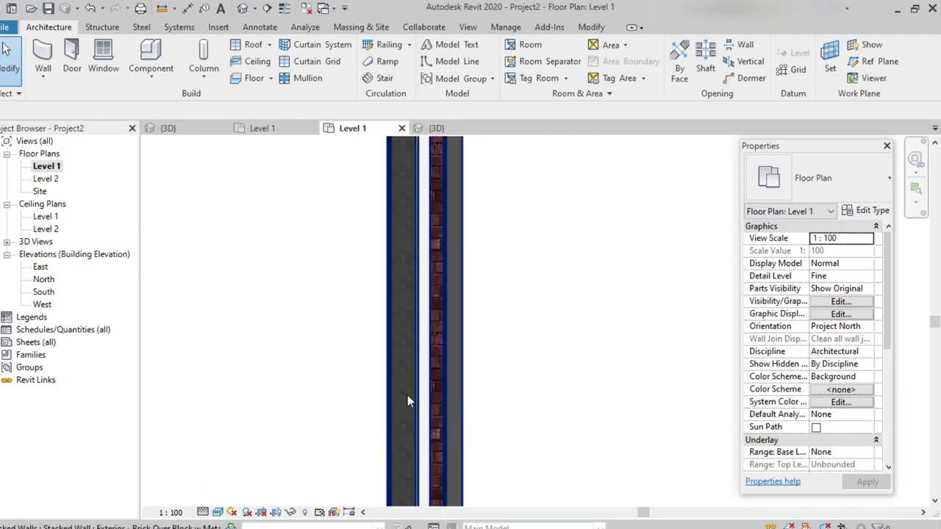
scroll(272, 390, down, 2)
middle_drag(258, 390, 713, 411)
scroll(267, 367, down, 2)
scroll(263, 370, up, 3)
scroll(267, 396, up, 1)
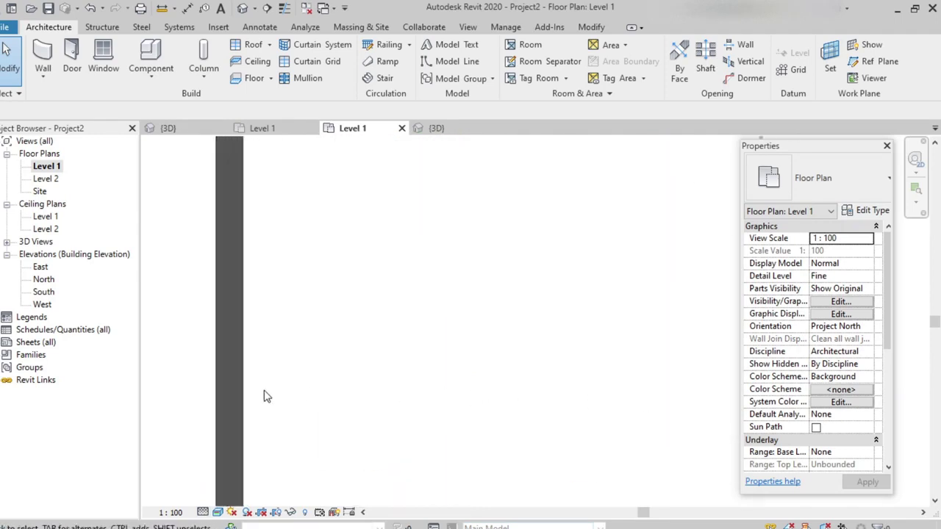
scroll(218, 381, down, 3)
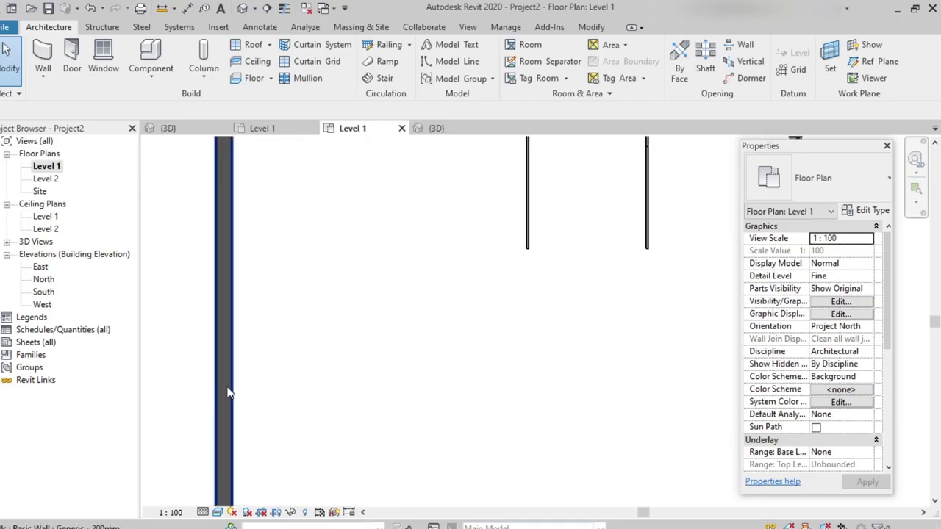
Step: Open the default 3D view and examine the stacked wall's brick upper part and block base up close
click(241, 9)
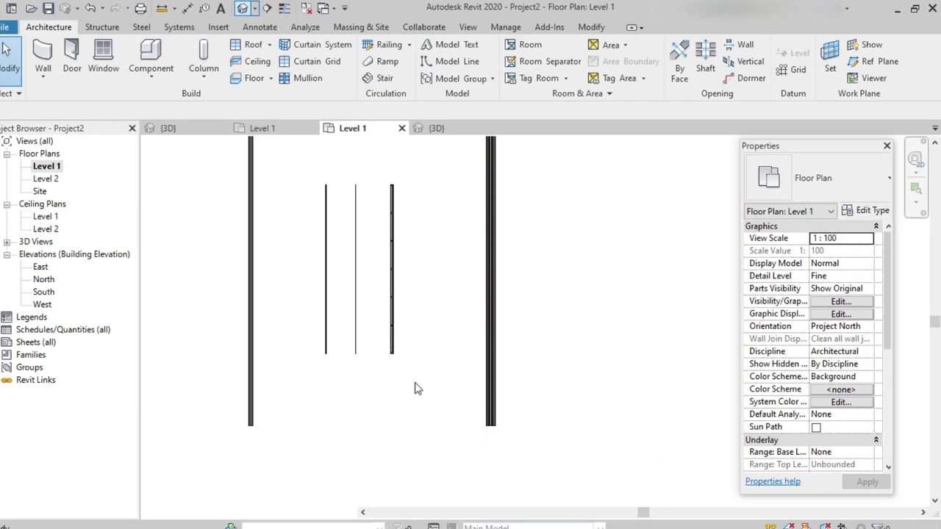
scroll(471, 426, up, 5)
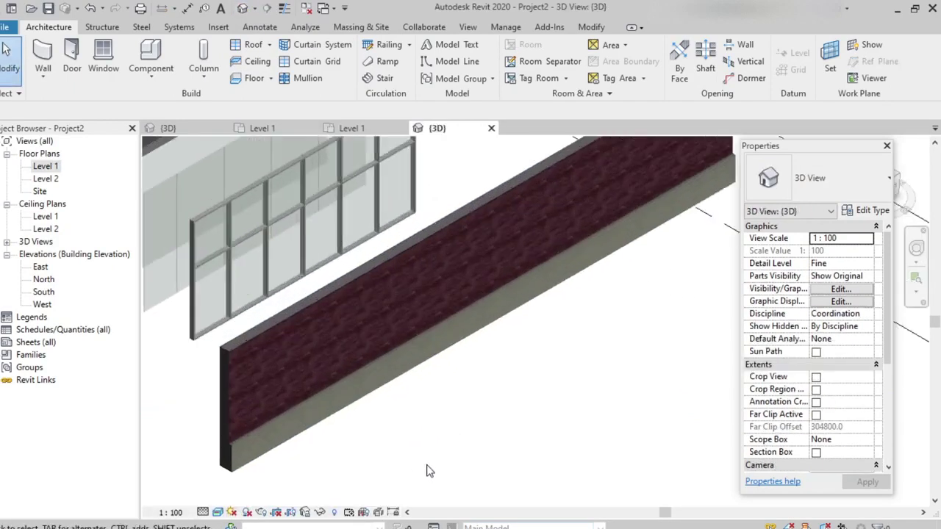
scroll(441, 368, up, 3)
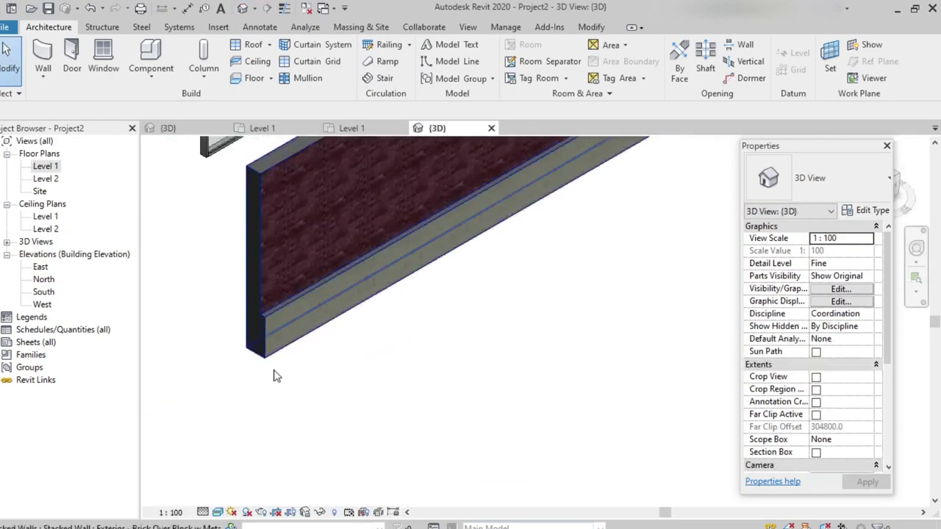
scroll(273, 378, up, 1)
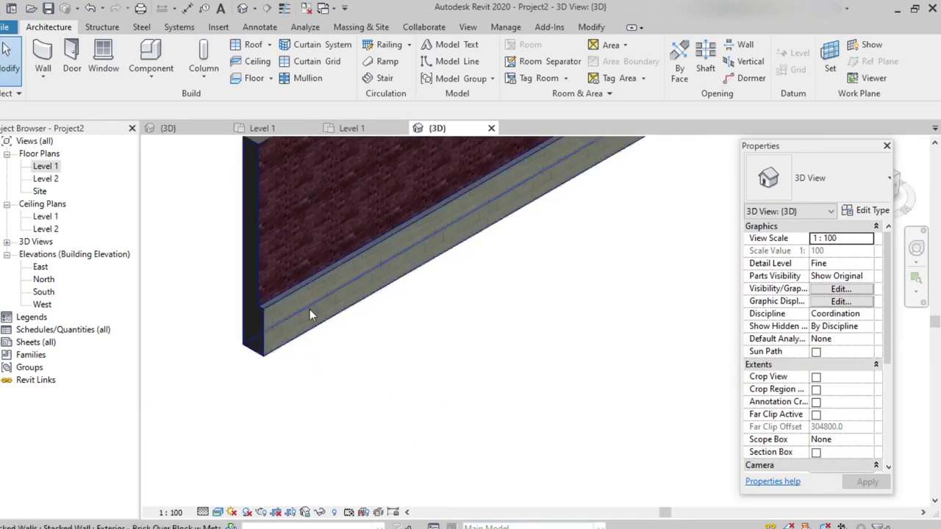
scroll(320, 353, down, 3)
scroll(309, 395, down, 2)
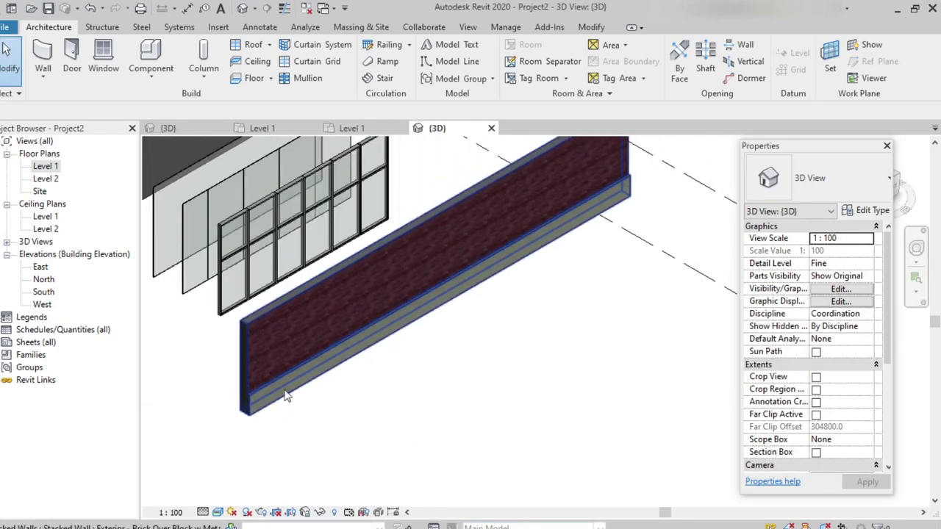
scroll(294, 415, up, 3)
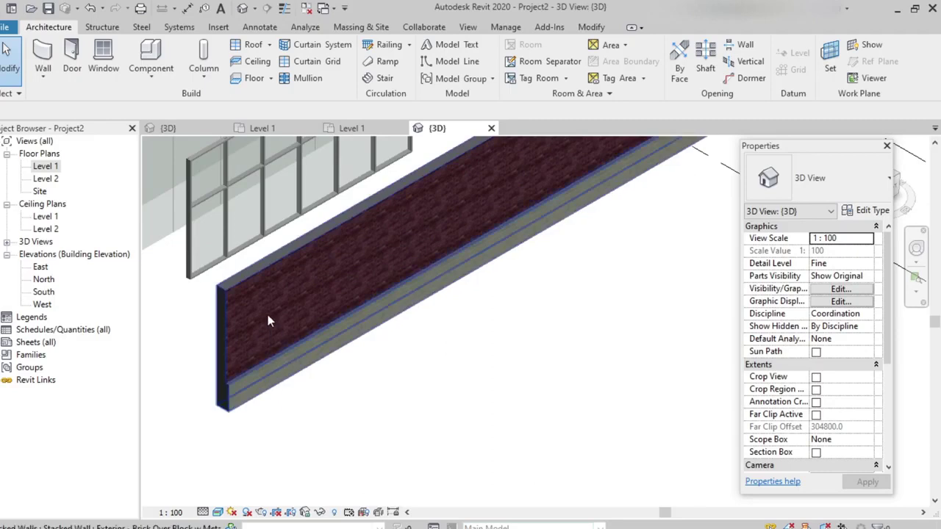
scroll(294, 380, up, 3)
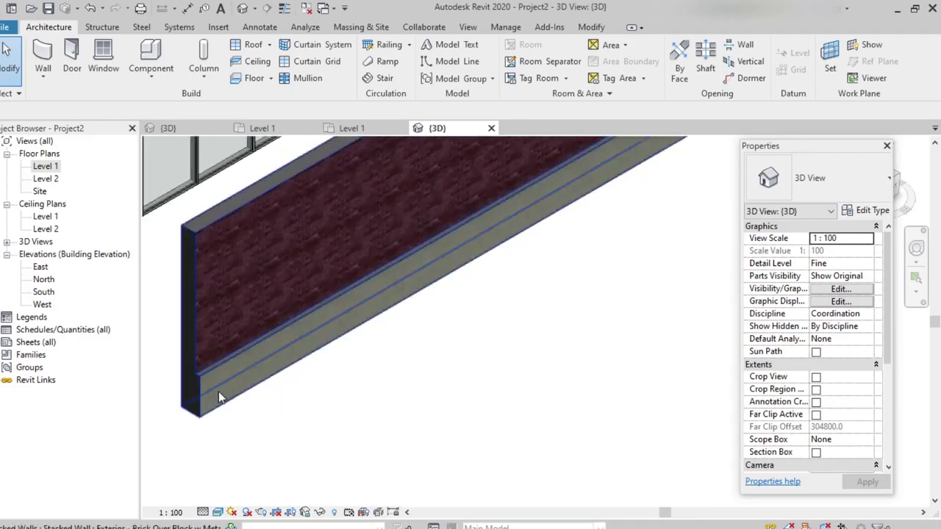
scroll(223, 403, up, 2)
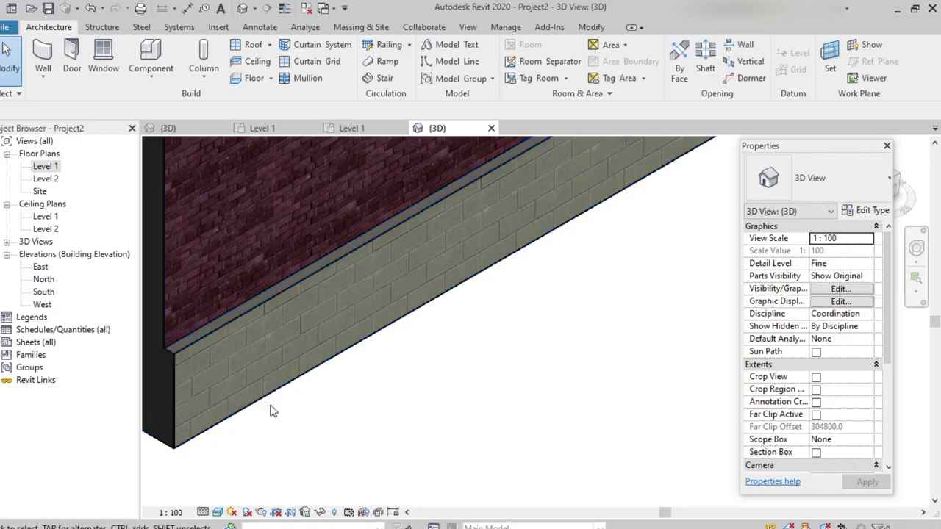
scroll(272, 408, down, 2)
scroll(272, 409, down, 2)
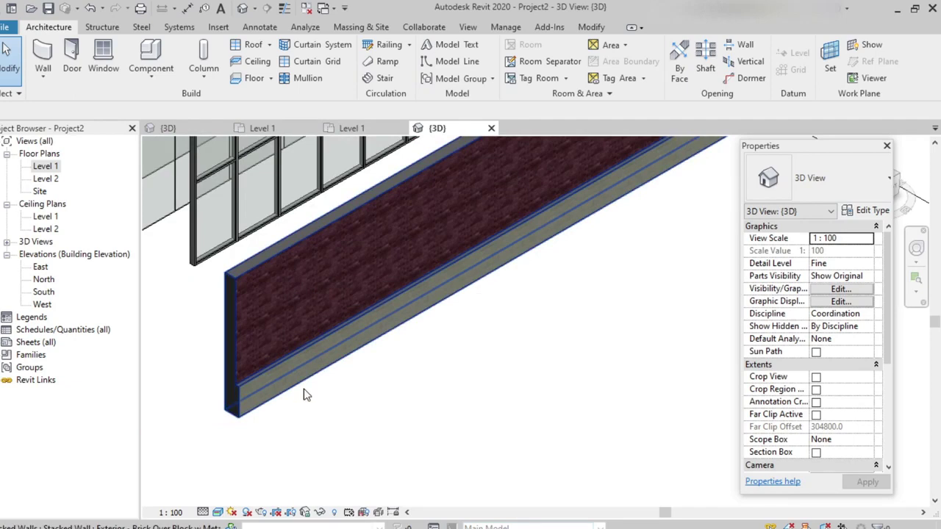
scroll(306, 395, down, 3)
scroll(331, 380, up, 3)
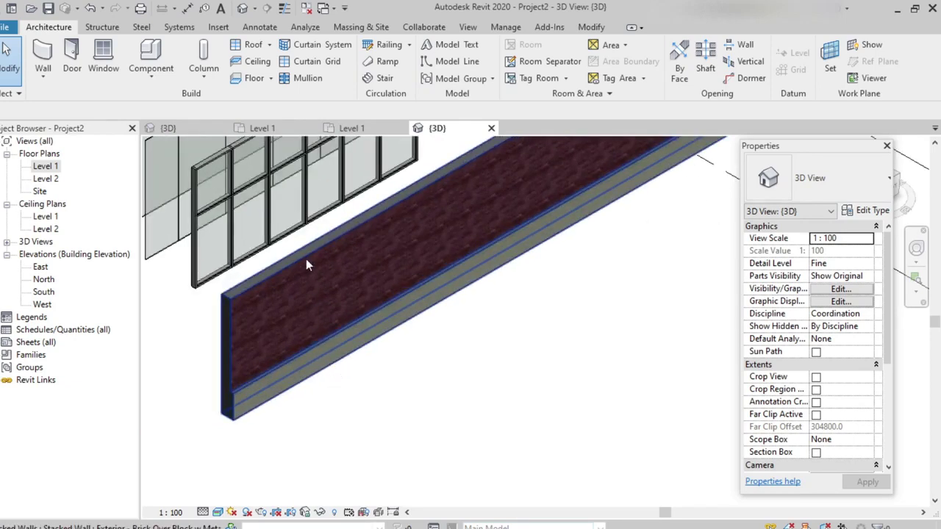
Step: Compare the generic, curtain and stacked walls side by side in the 3D view
scroll(335, 368, down, 4)
scroll(338, 385, up, 3)
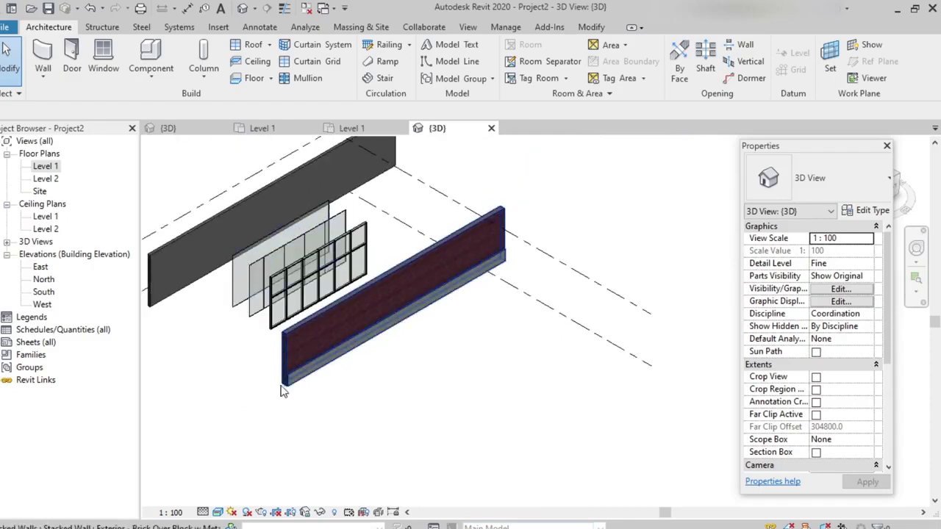
scroll(321, 406, down, 1)
scroll(308, 384, up, 1)
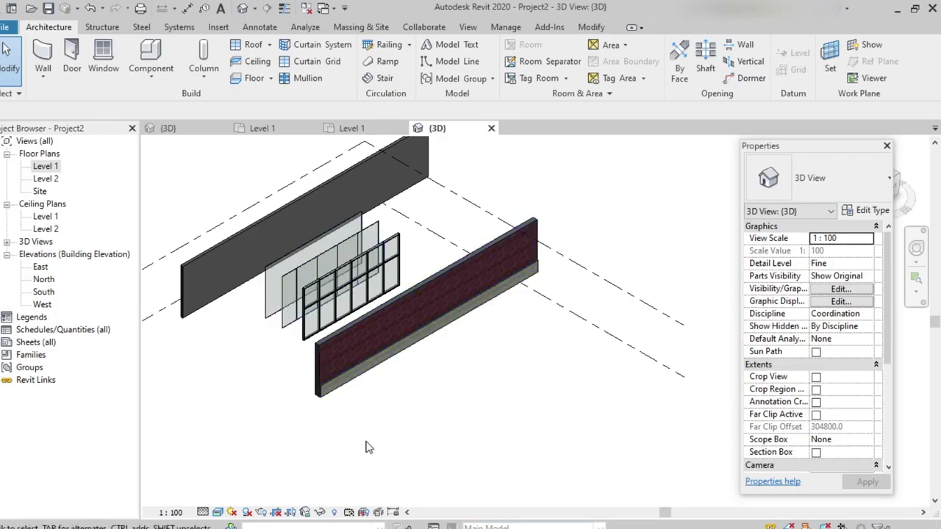
scroll(372, 434, down, 2)
middle_drag(384, 439, 450, 435)
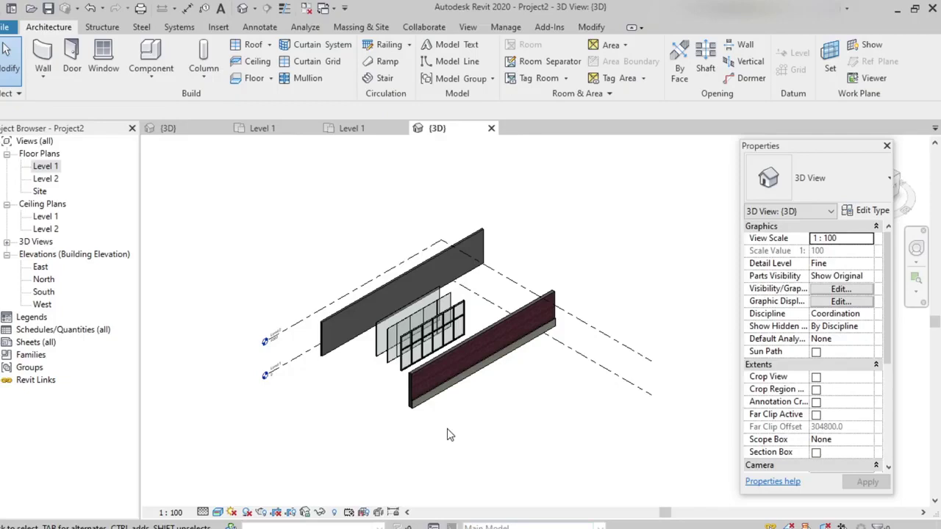
Step: Switch to Project1's Level 1 floor plan and examine its grid lines and the columns at their intersections
click(262, 128)
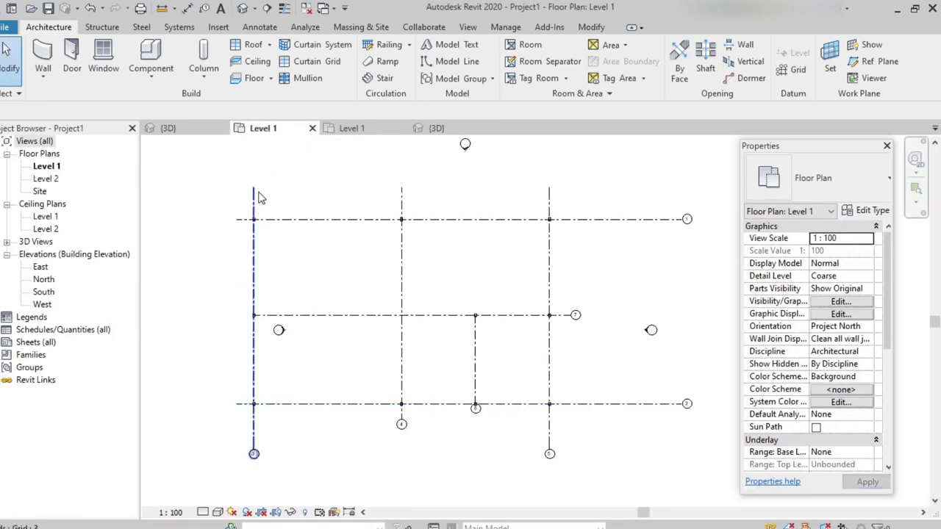
scroll(235, 350, up, 2)
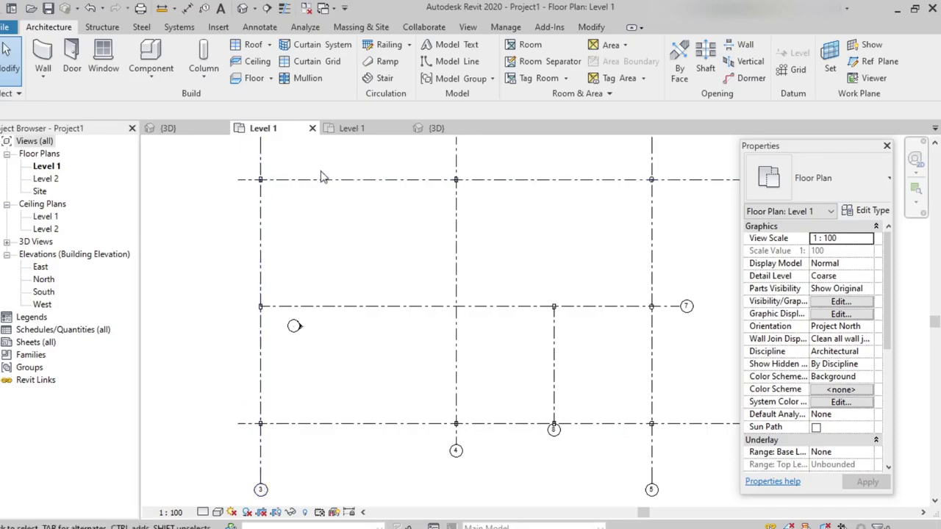
scroll(557, 309, down, 2)
click(555, 331)
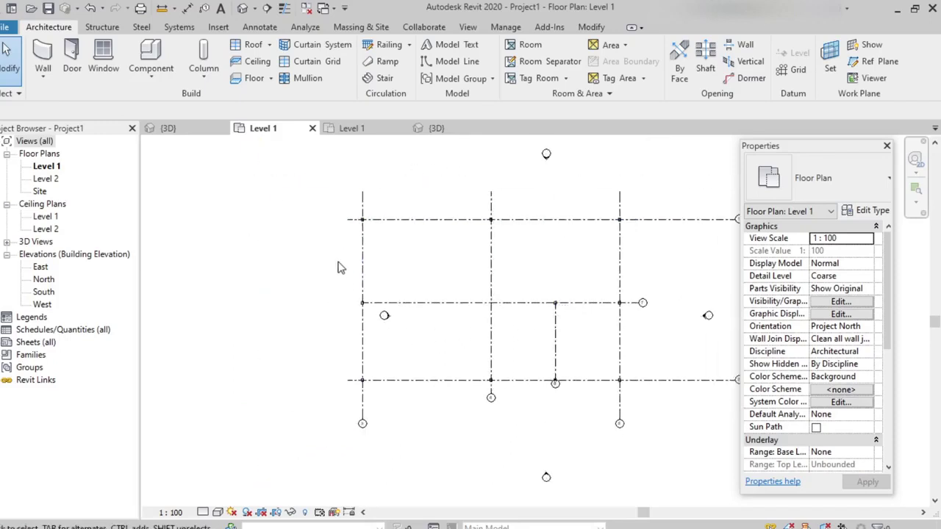
middle_drag(462, 270, 351, 271)
scroll(272, 319, up, 2)
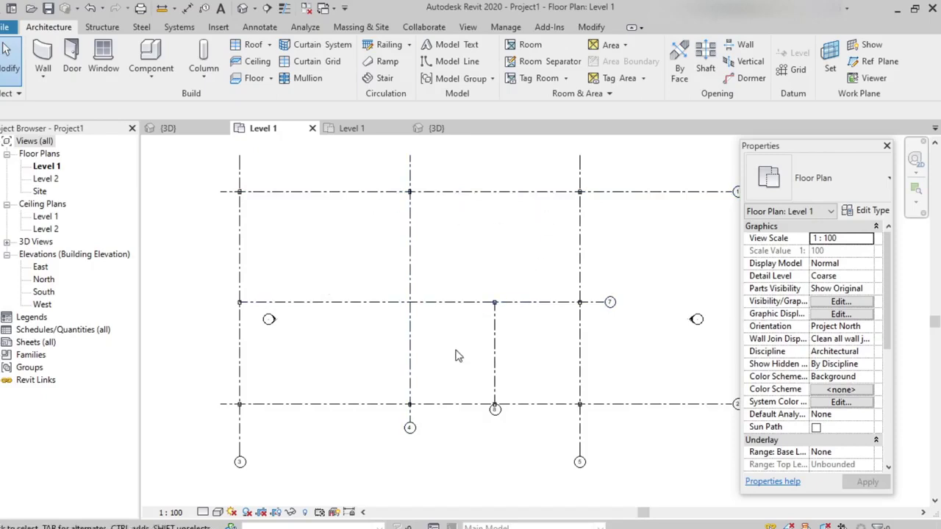
scroll(409, 430, up, 4)
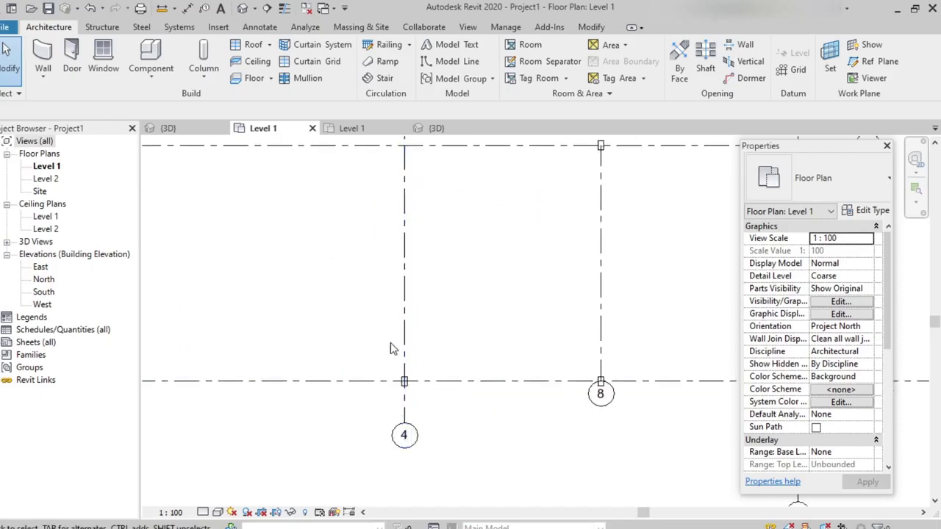
scroll(321, 404, down, 5)
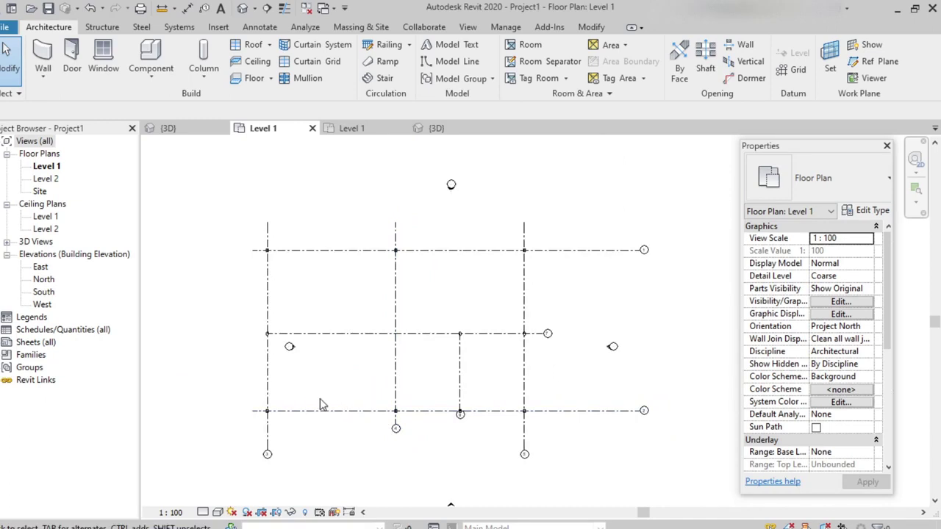
scroll(316, 401, up, 1)
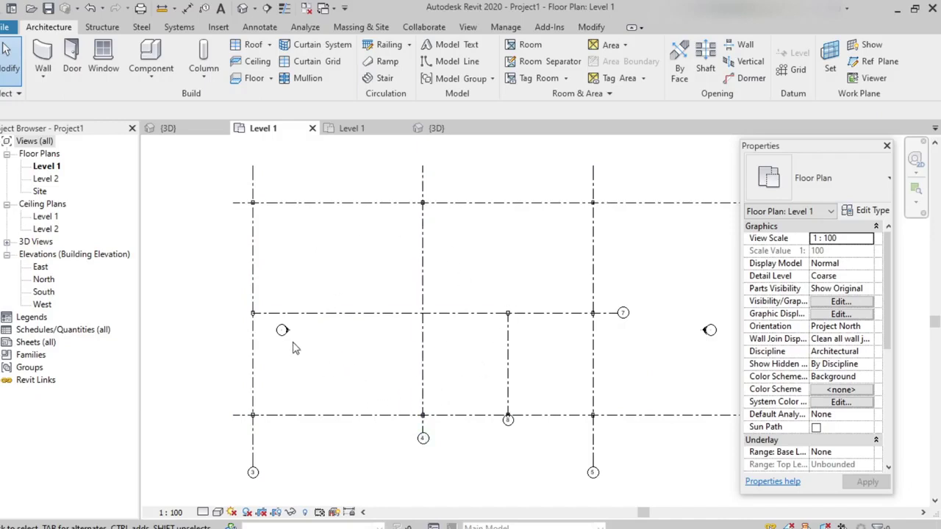
Step: Start the Wall command with the stacked wall type Exterior - Brick Over Block w Metal Stud
click(43, 58)
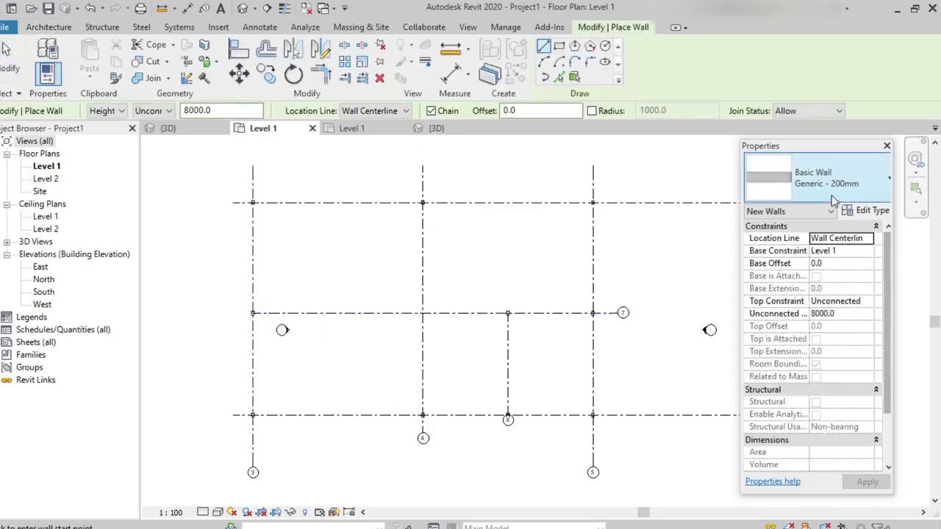
click(253, 313)
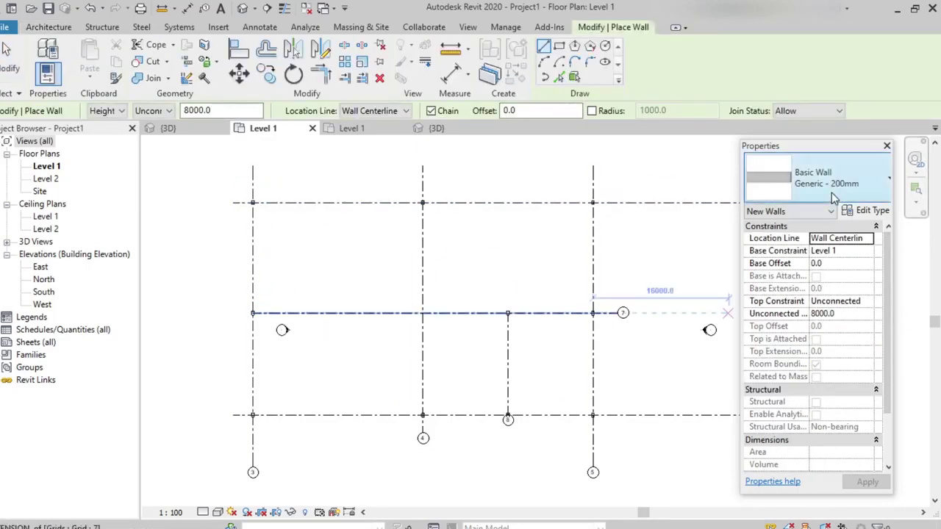
click(833, 182)
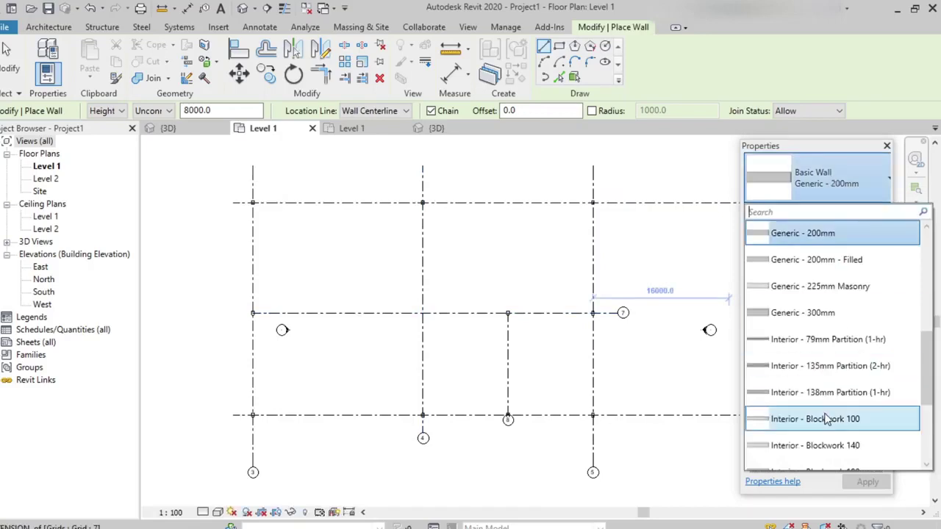
scroll(824, 416, down, 3)
click(809, 458)
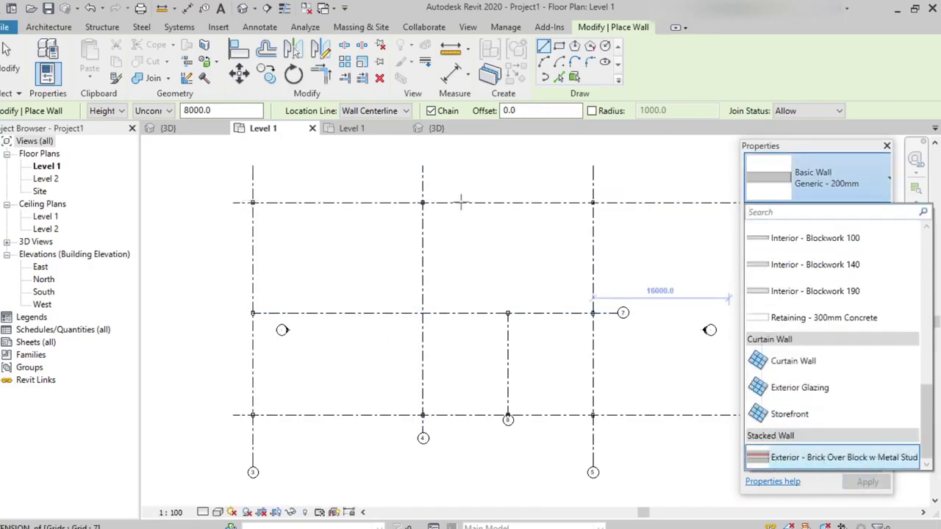
click(827, 465)
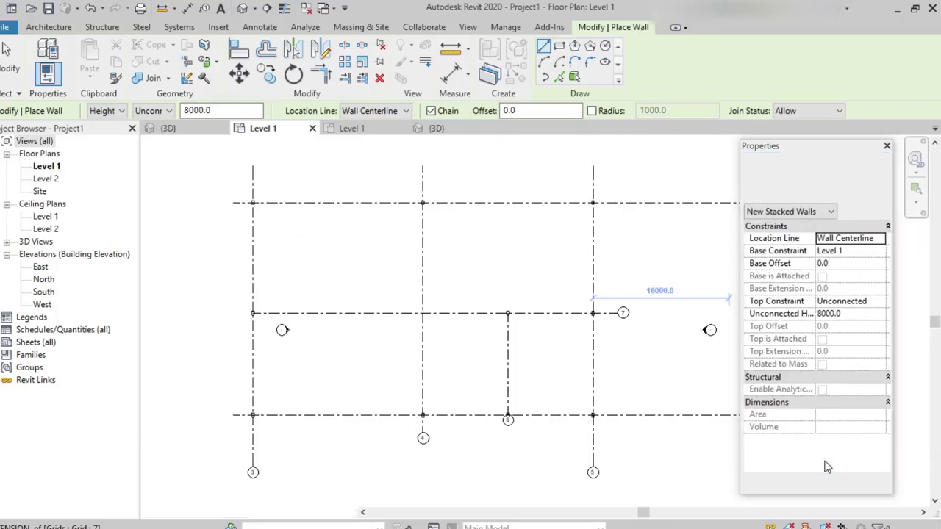
Step: Set the new stacked wall's top constraint to Up to level: Level 2
scroll(272, 225, up, 5)
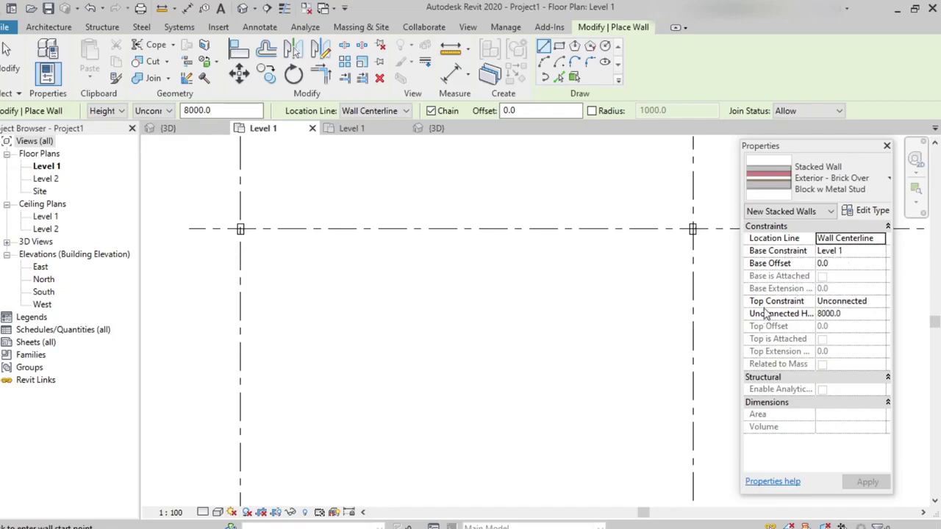
click(875, 304)
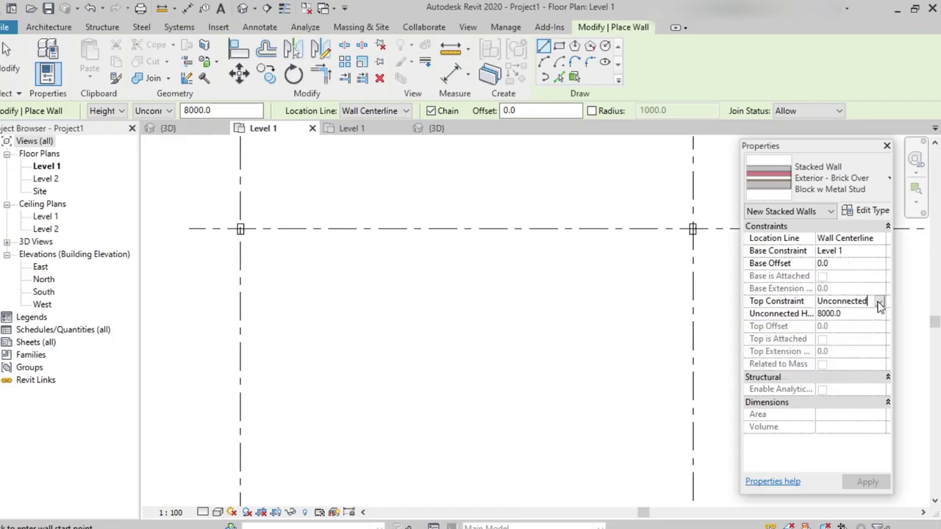
click(880, 306)
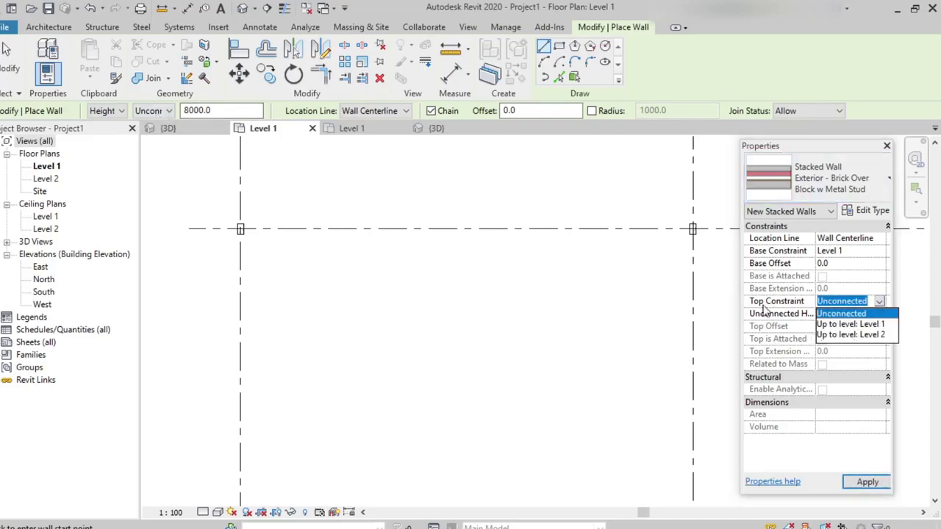
click(849, 336)
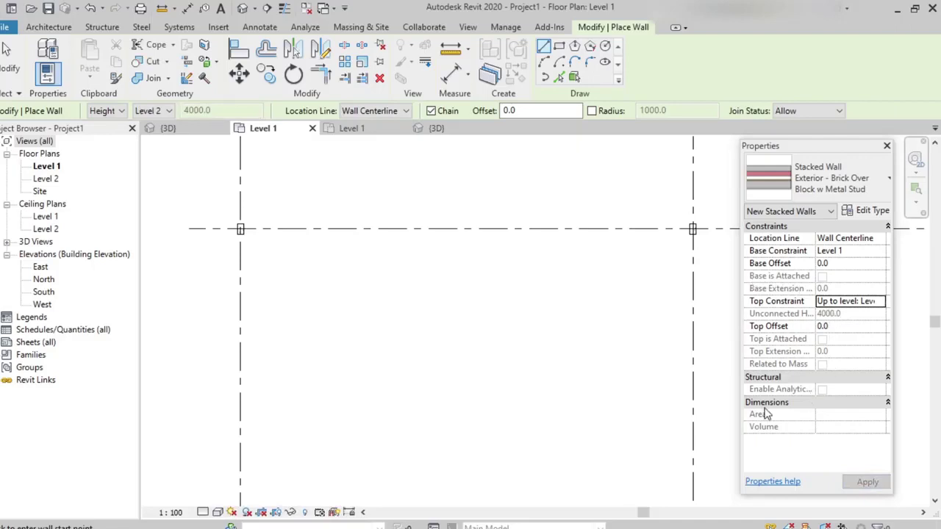
Step: Try Unconnected as the wall's top constraint and return it to Up to level: Level 2
click(877, 301)
click(853, 314)
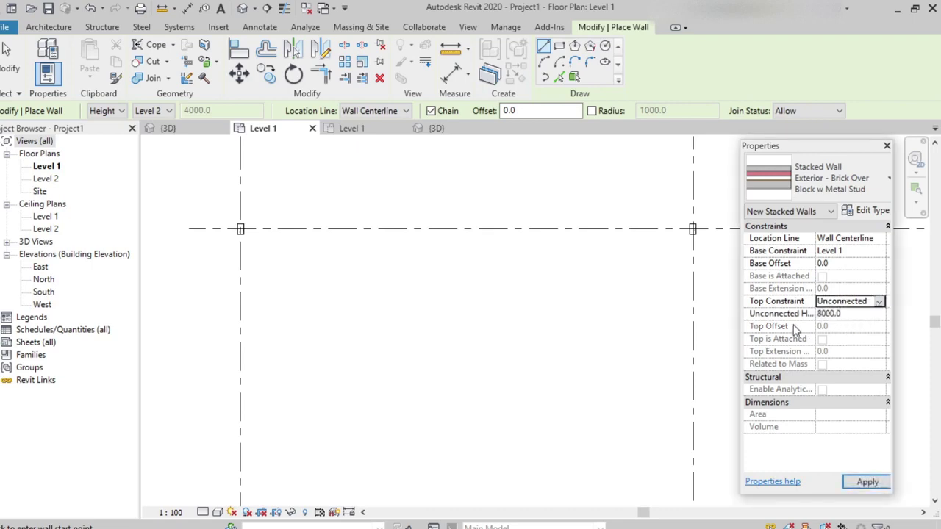
click(844, 314)
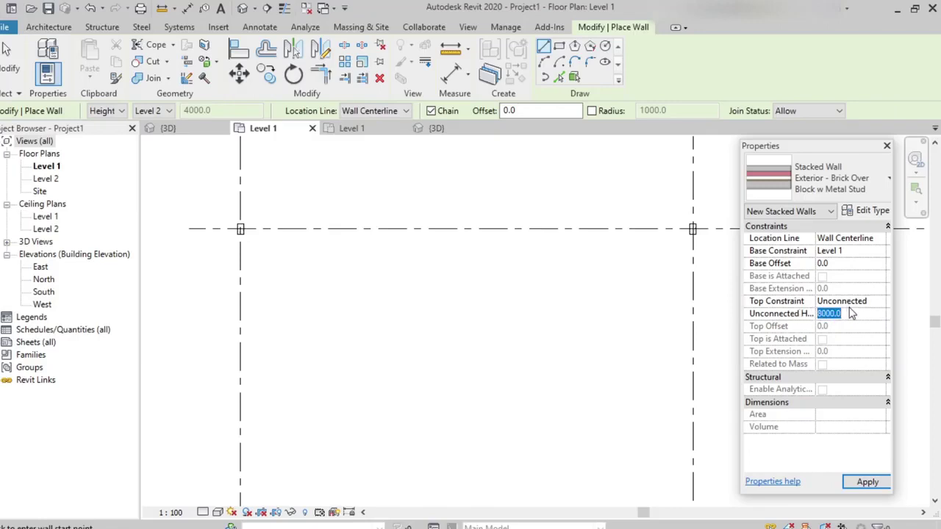
click(850, 300)
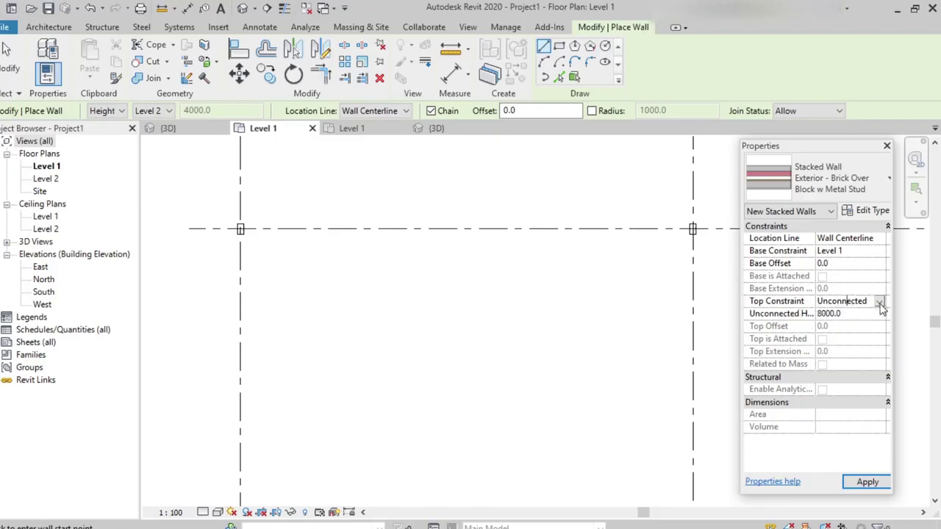
click(880, 302)
click(872, 335)
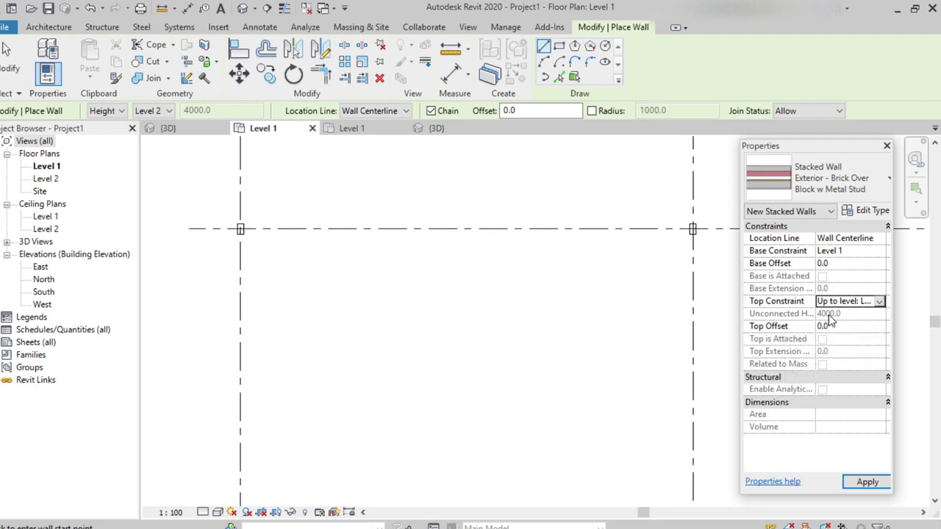
scroll(479, 361, down, 3)
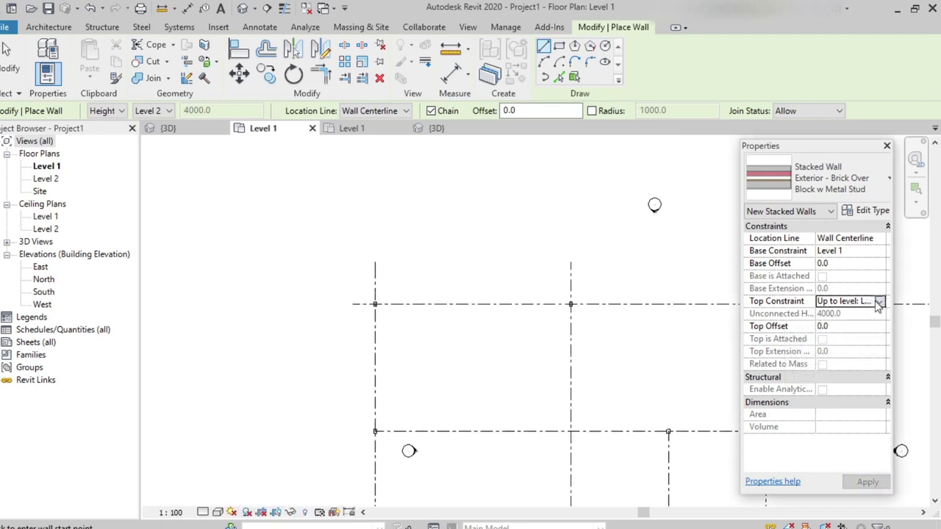
click(879, 304)
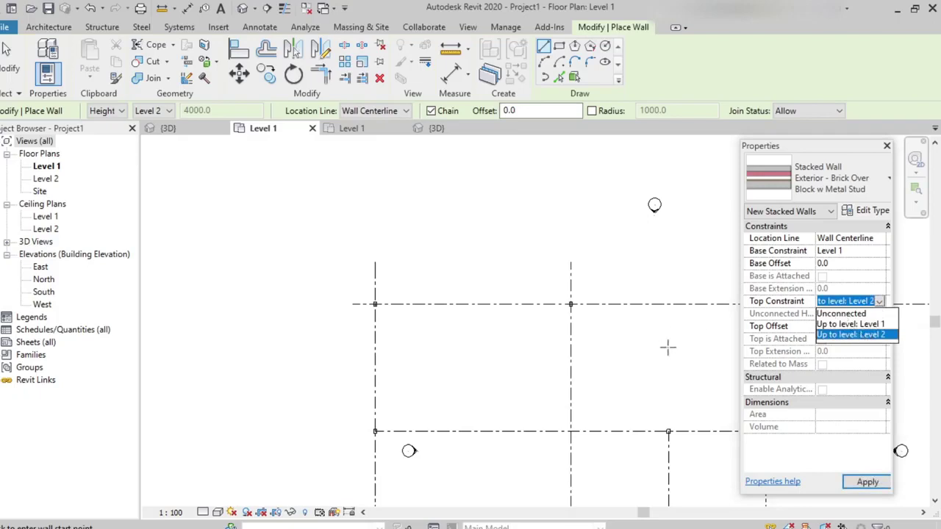
click(647, 331)
Step: Choose the Rectangle shape for drawing the stacked walls around the upper-left grid bay
middle_drag(647, 355, 464, 271)
scroll(465, 270, up, 2)
scroll(299, 281, up, 1)
scroll(270, 246, up, 1)
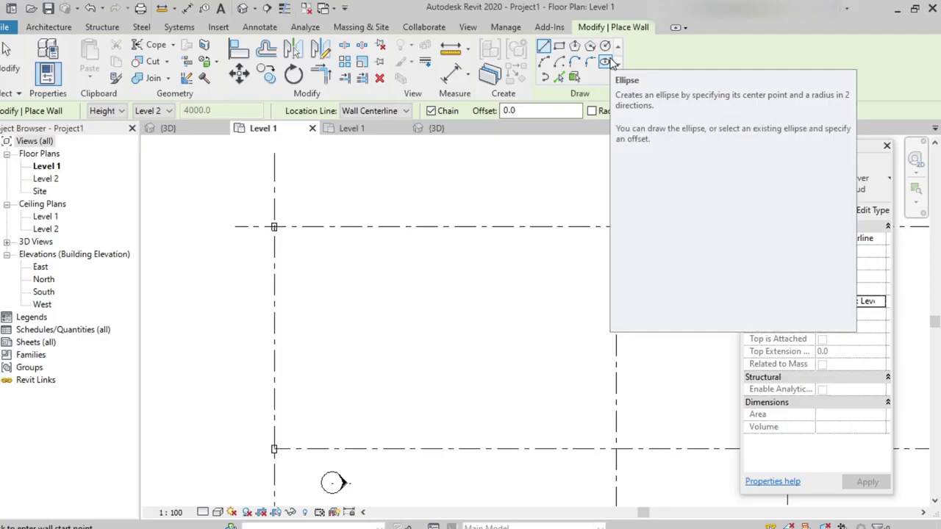
click(559, 46)
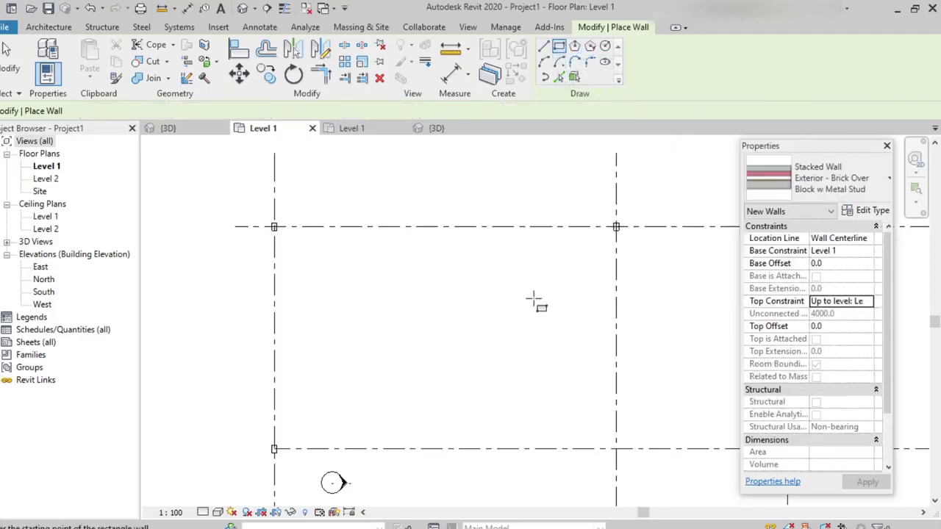
scroll(273, 237, up, 5)
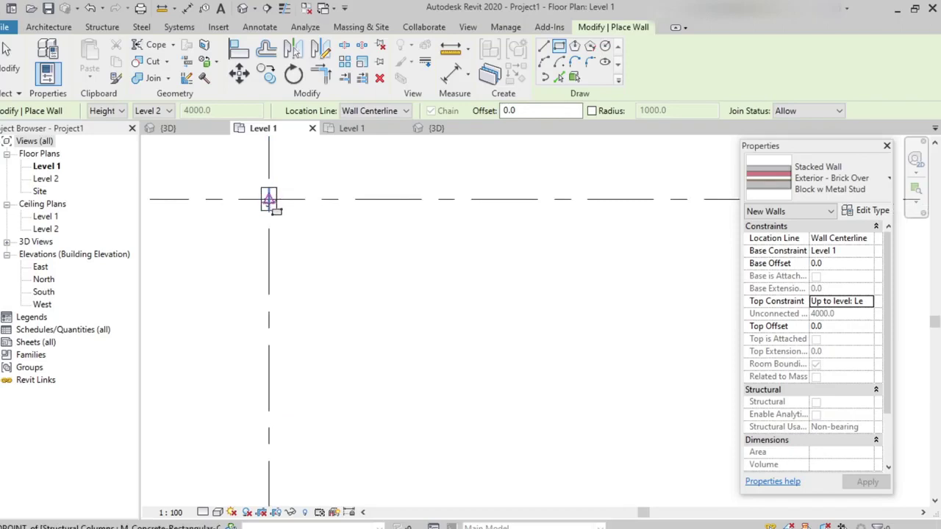
scroll(267, 194, up, 1)
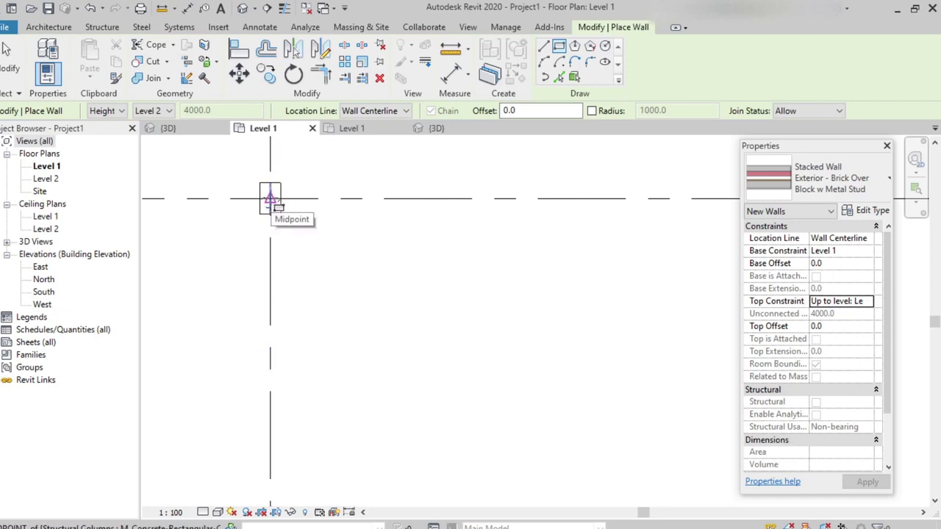
click(270, 197)
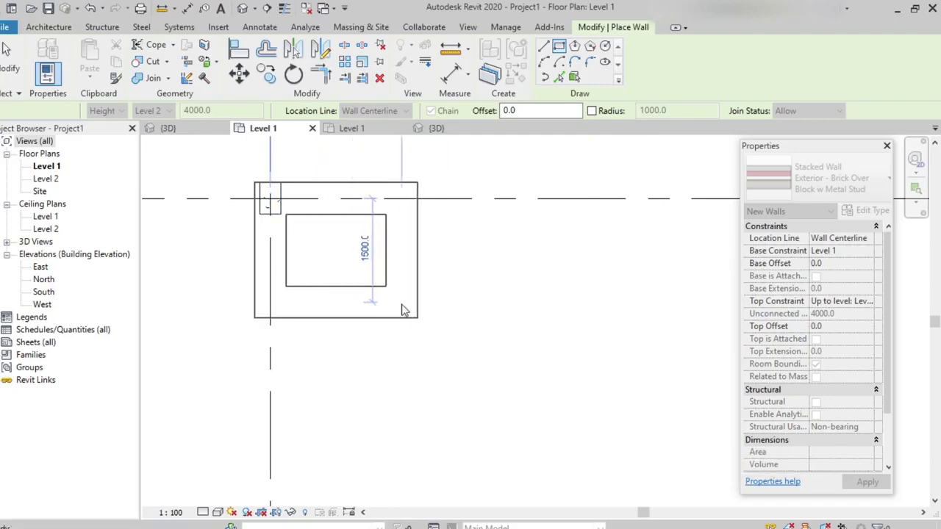
key(Escape)
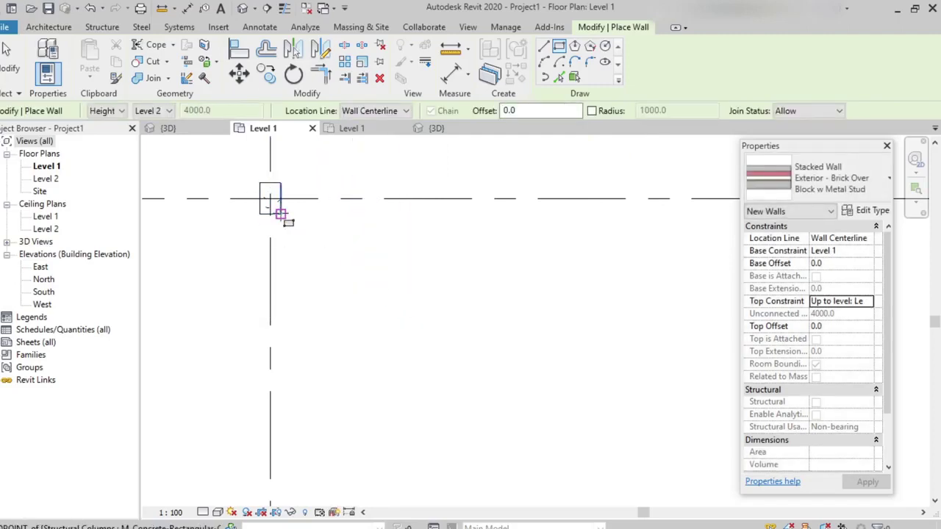
click(280, 214)
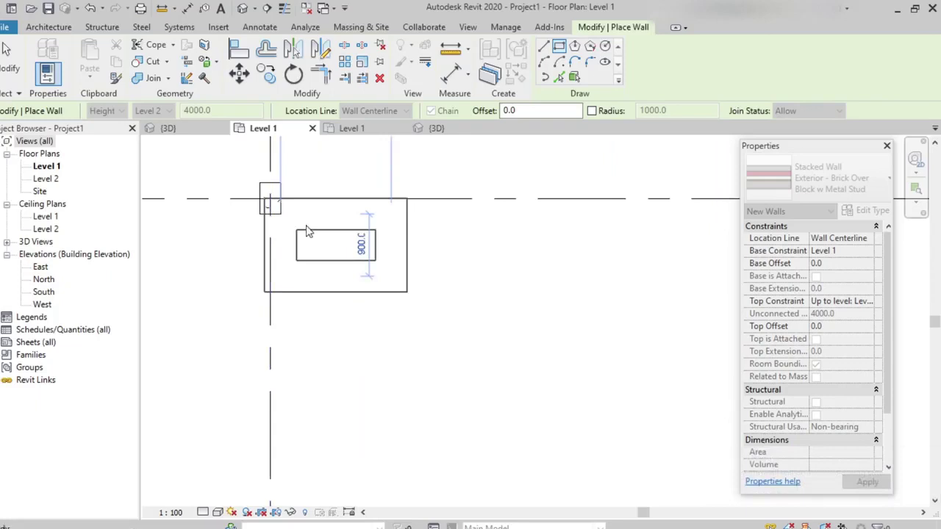
key(Escape)
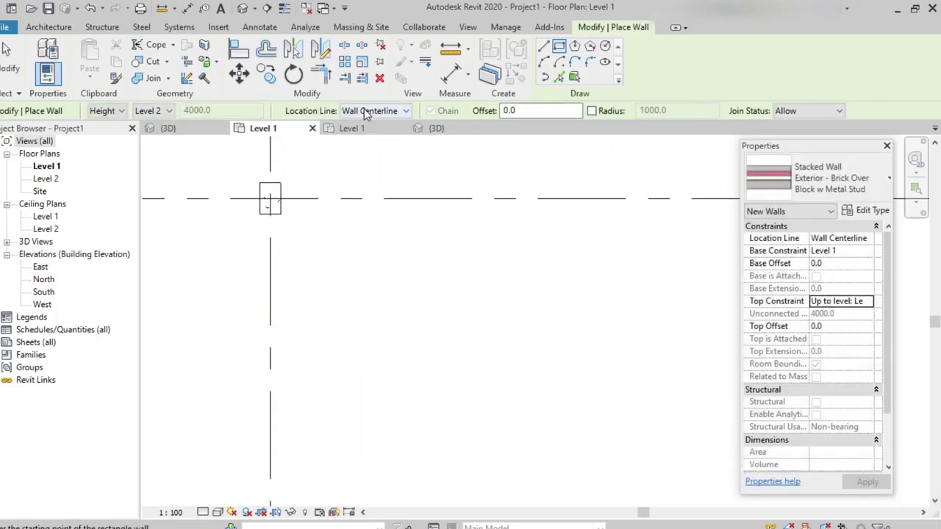
Step: Set the location line of the rectangular stacked walls to Finish Face: Exterior
click(364, 111)
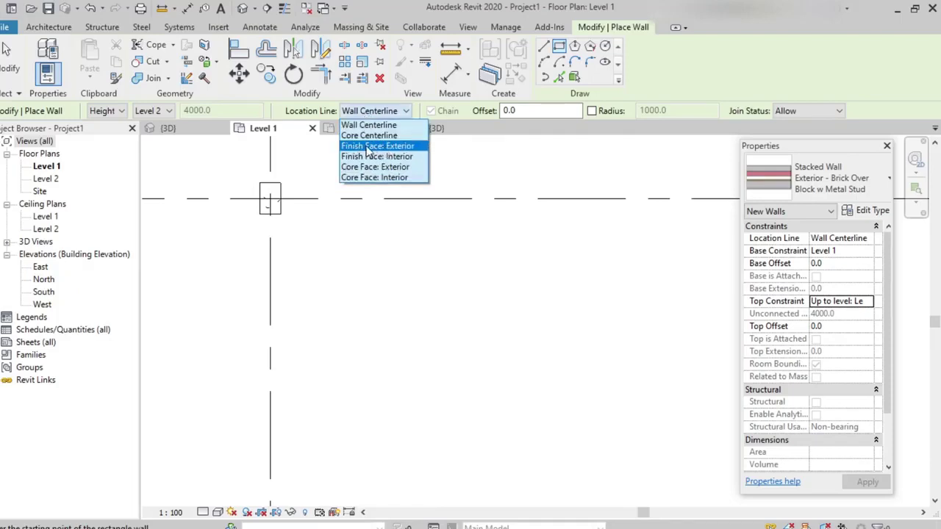
click(378, 146)
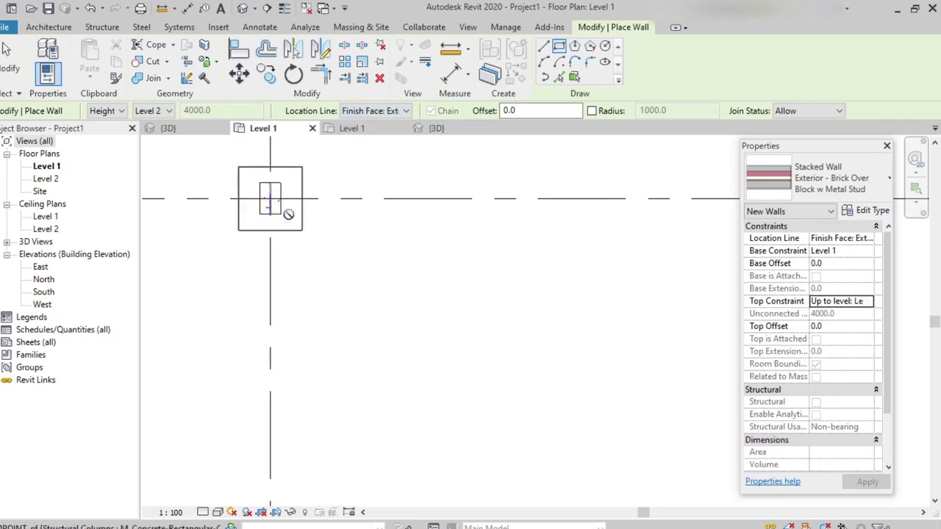
Step: Set the location line of the rectangular stacked walls to Wall Centerline
click(270, 199)
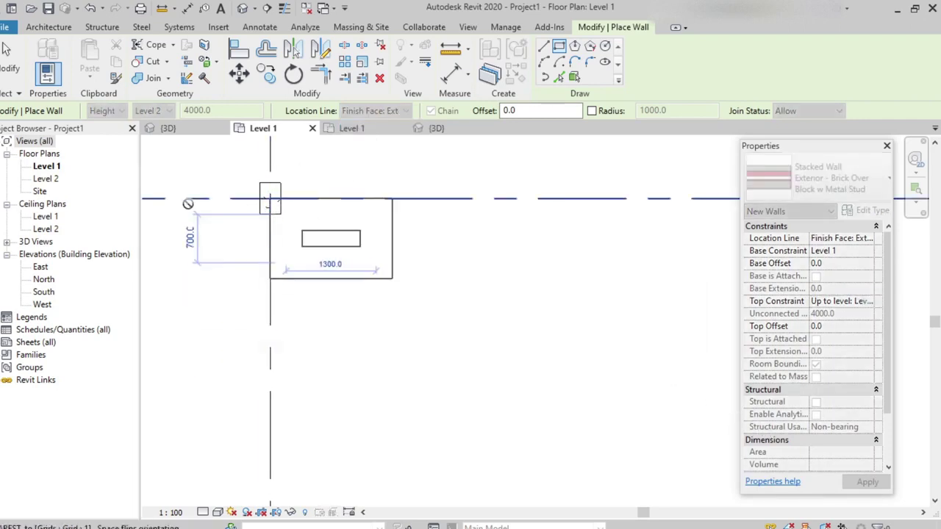
key(Escape)
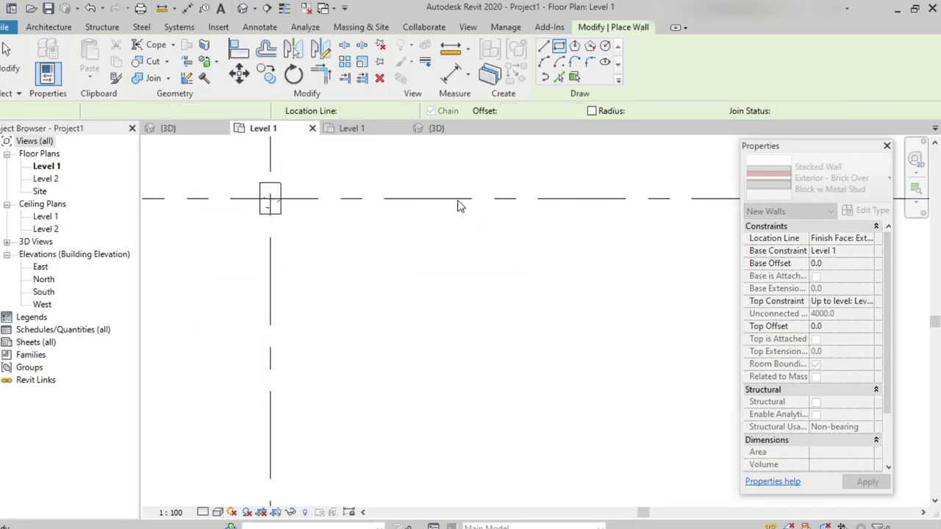
click(376, 110)
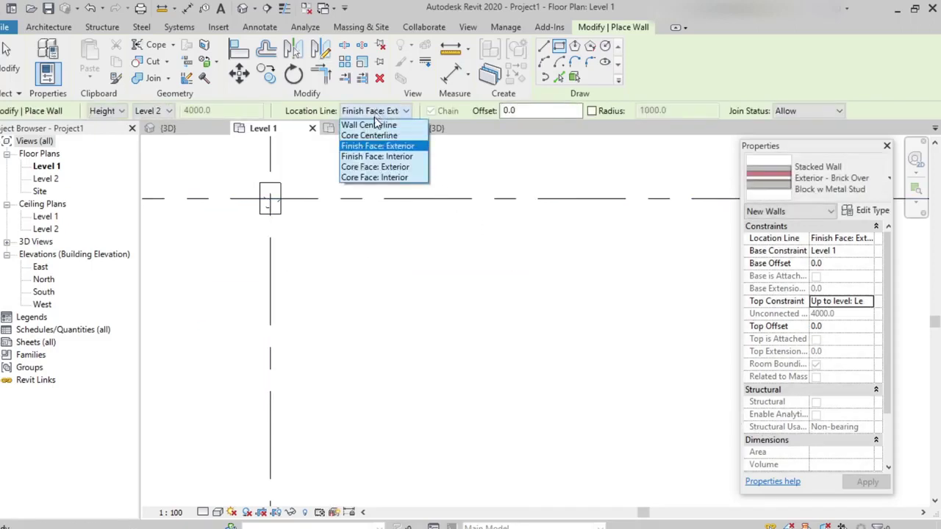
click(367, 124)
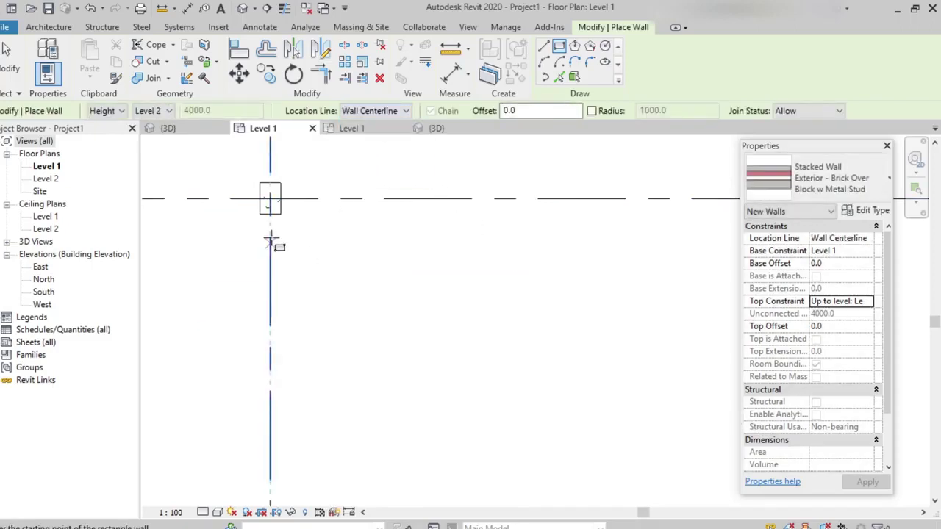
Step: Draw the rectangular stacked exterior walls from the upper-left corner column to the lower-right corner column on grid 5
click(270, 199)
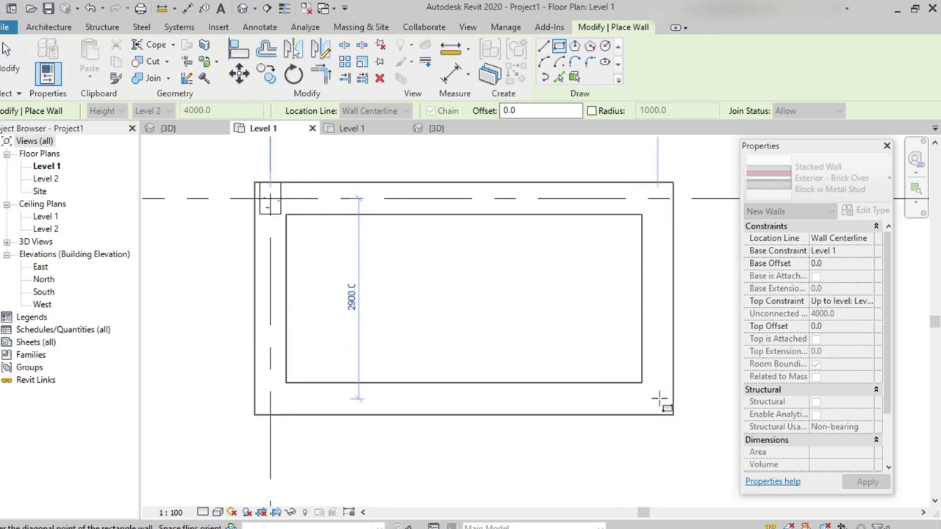
scroll(659, 399, down, 5)
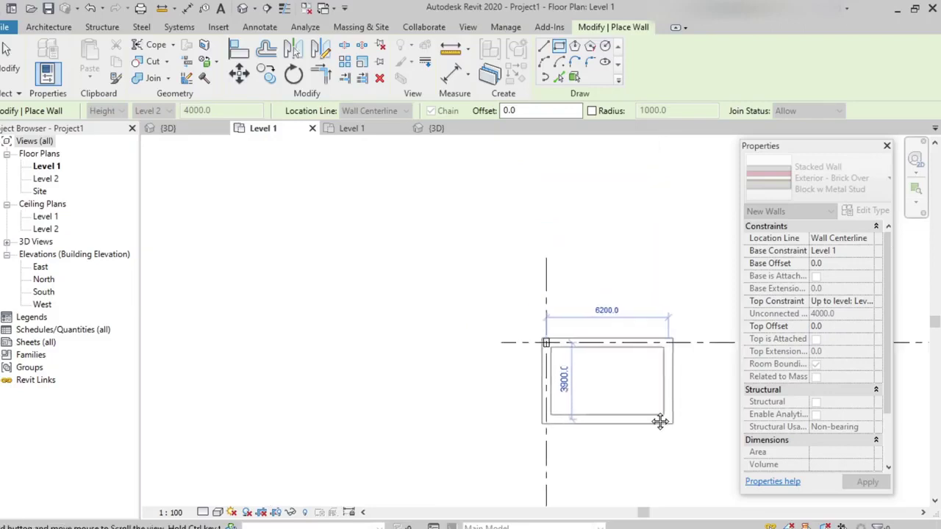
scroll(421, 294, down, 3)
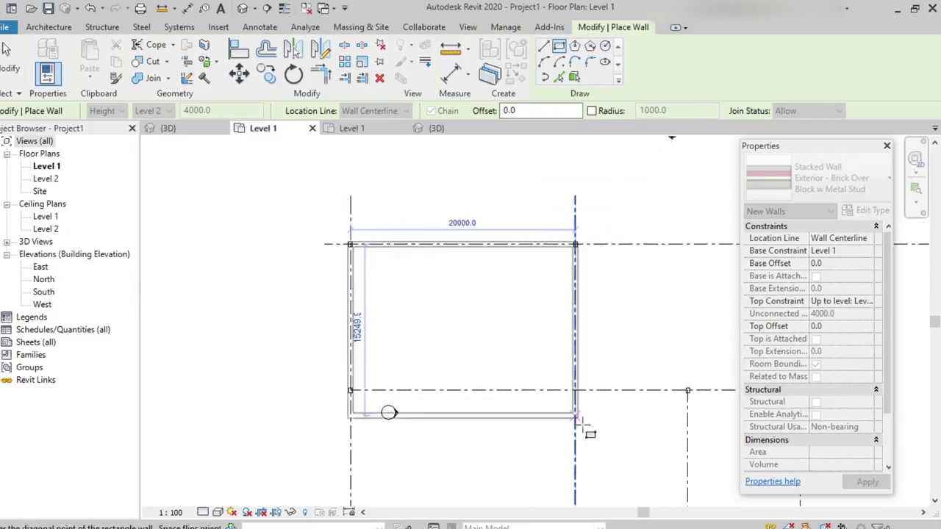
scroll(634, 450, down, 1)
middle_drag(630, 446, 459, 305)
scroll(516, 301, up, 5)
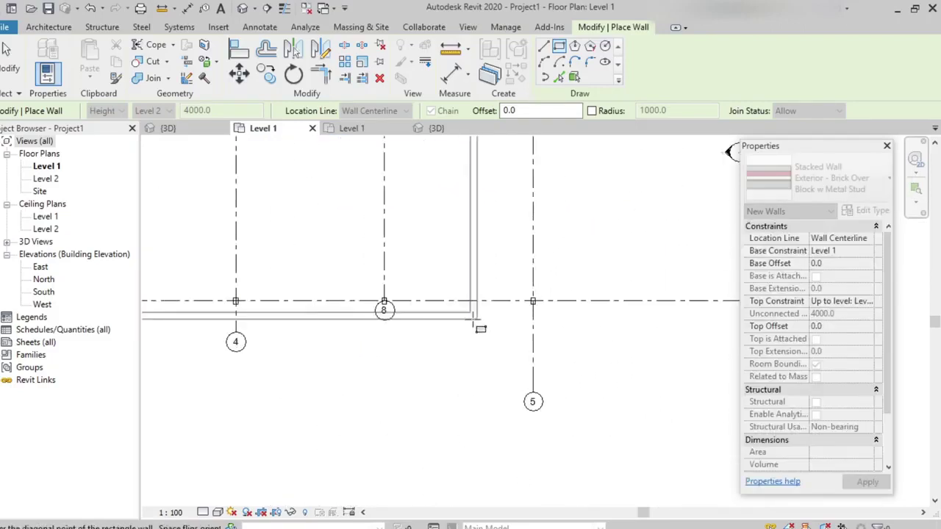
scroll(517, 302, up, 2)
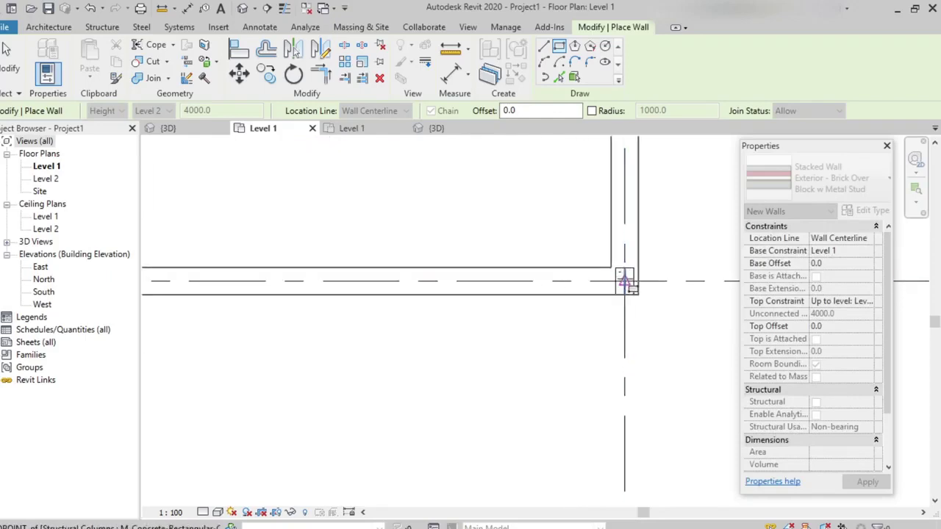
click(624, 280)
scroll(544, 353, down, 3)
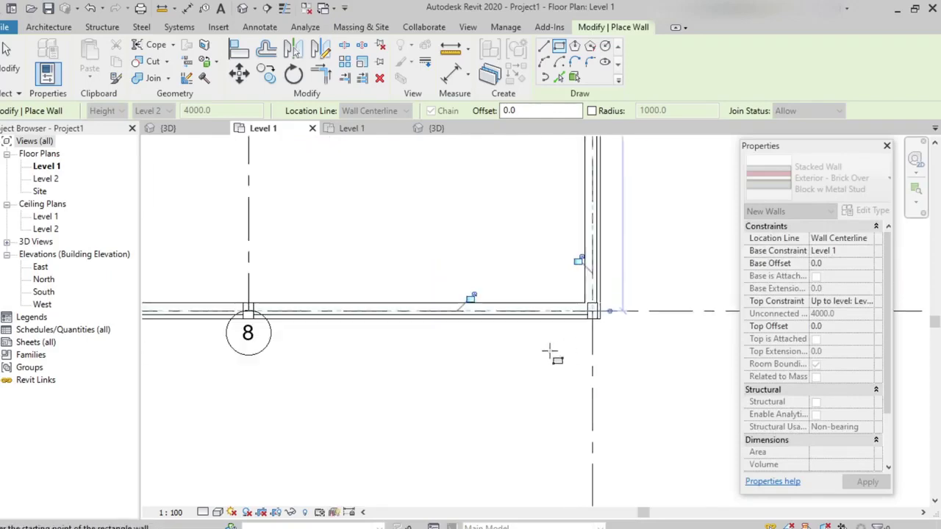
scroll(531, 358, down, 2)
scroll(492, 340, up, 1)
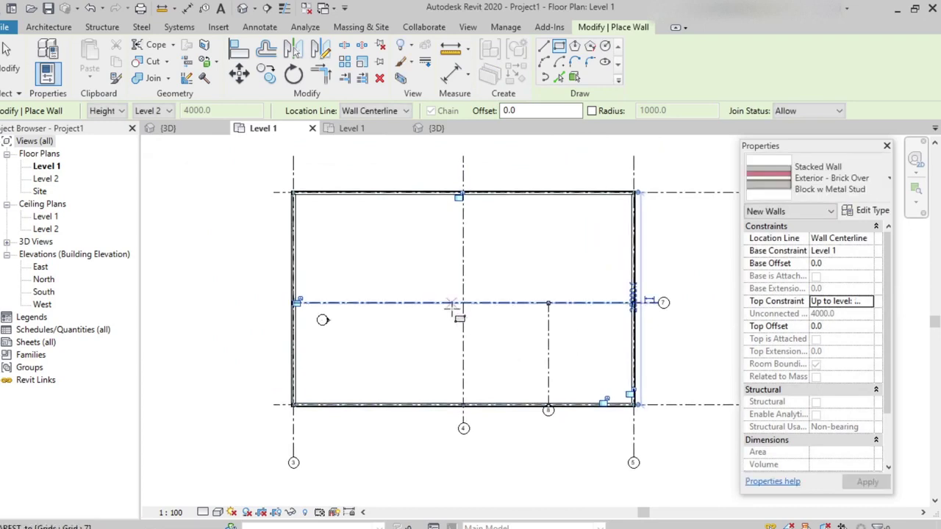
scroll(451, 311, up, 3)
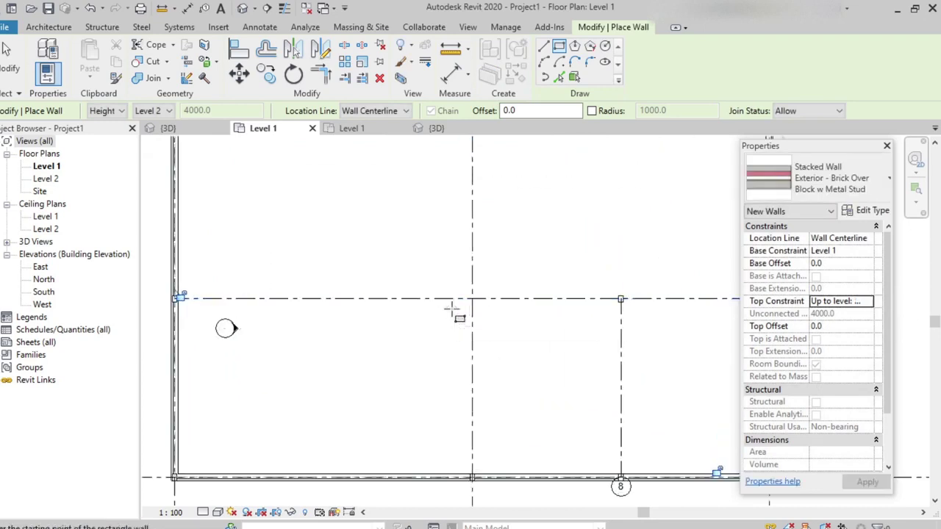
scroll(404, 371, down, 2)
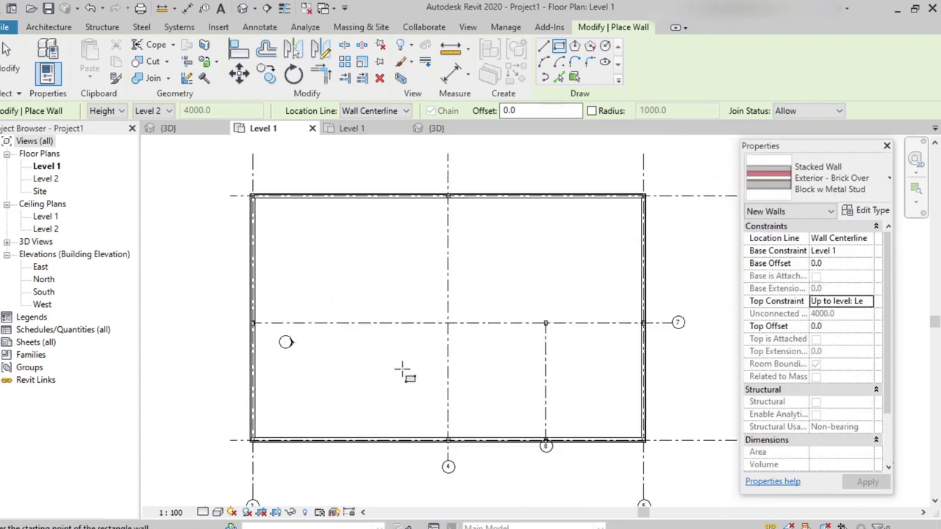
Step: Change the type for new walls to the basic wall Interior - 135mm Partition (2-hr)
middle_drag(409, 377, 365, 359)
click(832, 176)
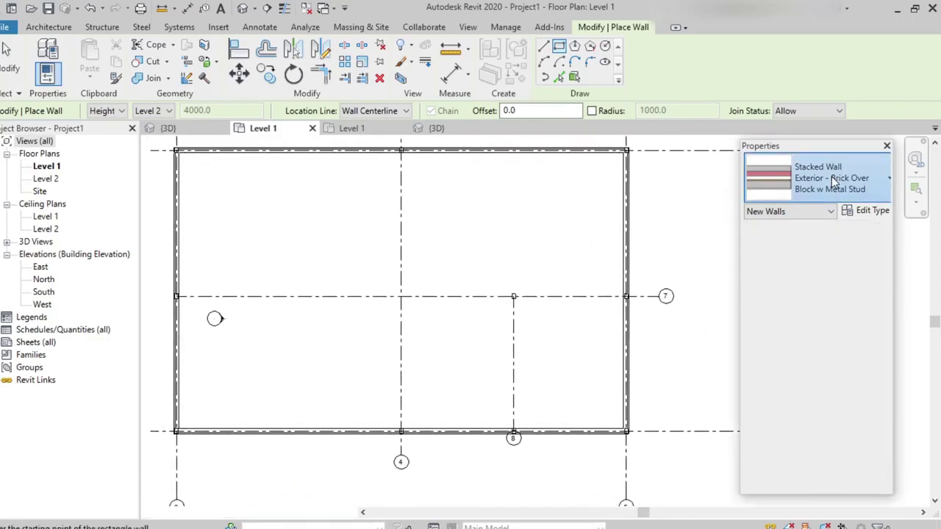
scroll(800, 323, up, 3)
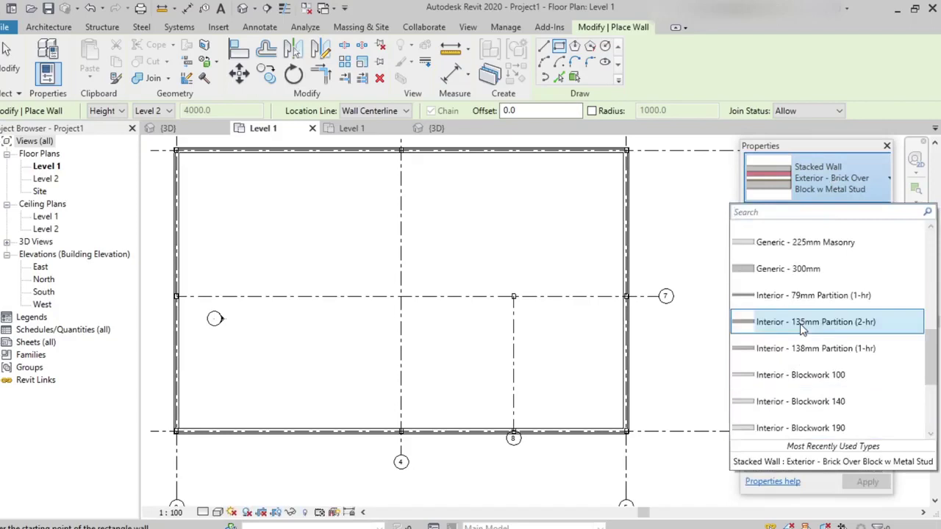
scroll(802, 329, down, 1)
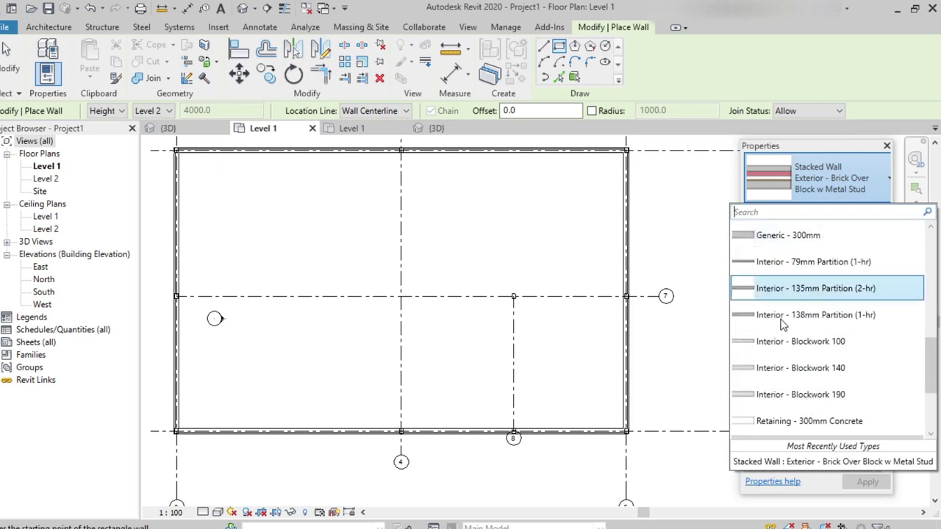
scroll(801, 371, down, 2)
scroll(807, 378, up, 1)
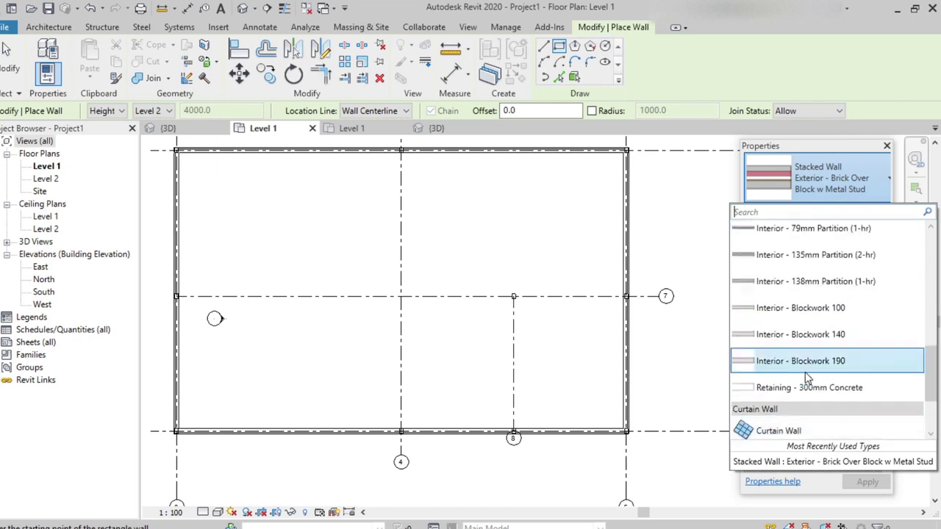
scroll(807, 368, up, 3)
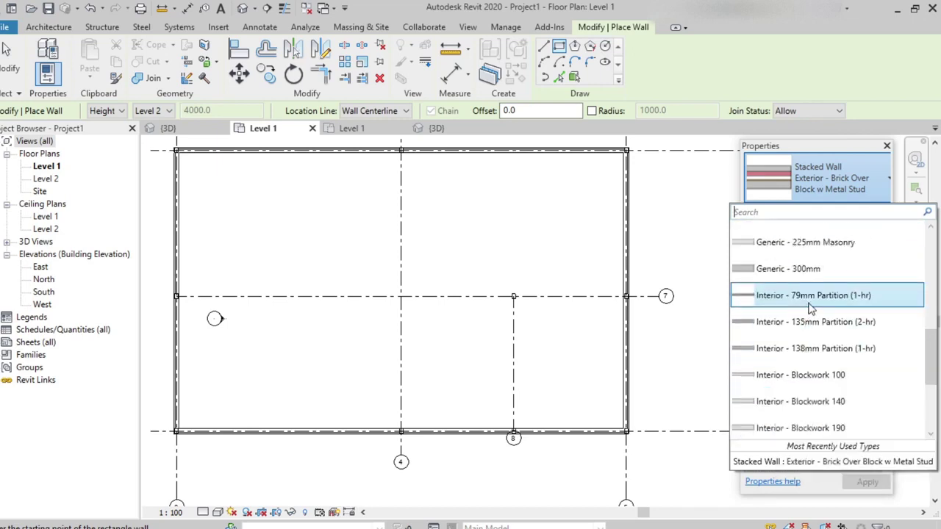
click(806, 323)
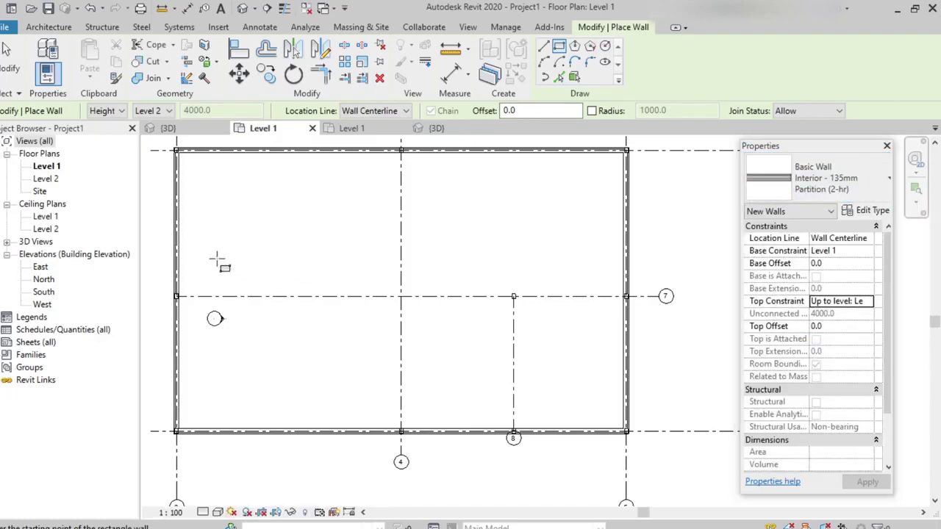
Step: Try to draw the interior partition along grid 7 from the left exterior wall to grid 4 with the Rectangle shape
scroll(221, 323, up, 2)
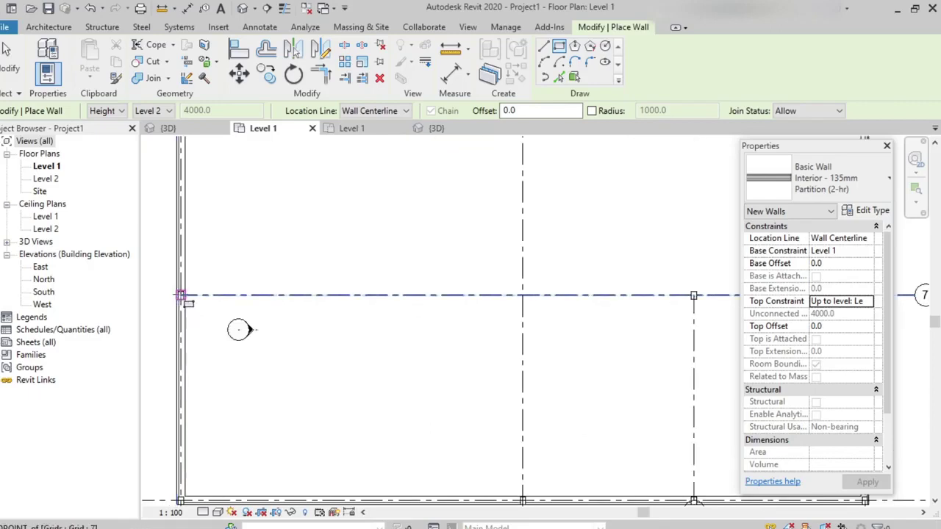
click(181, 296)
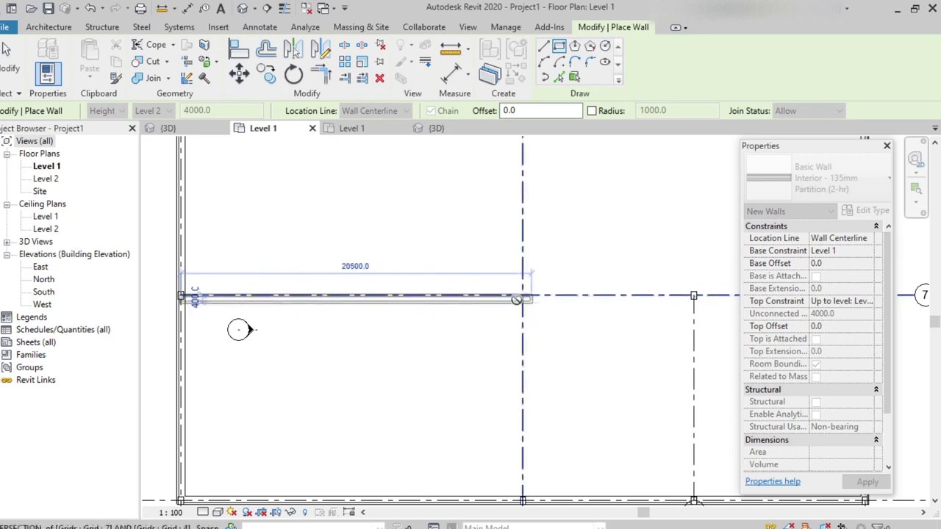
click(523, 295)
scroll(523, 296, up, 2)
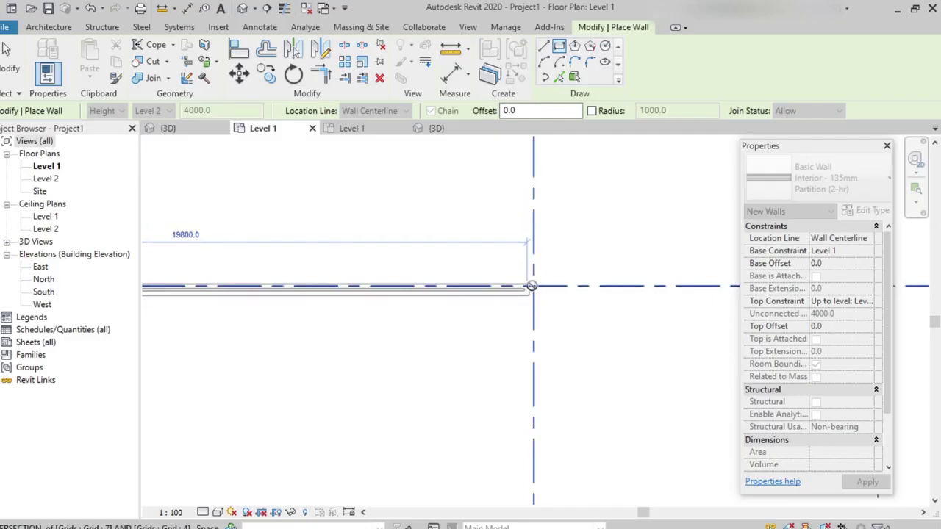
click(530, 286)
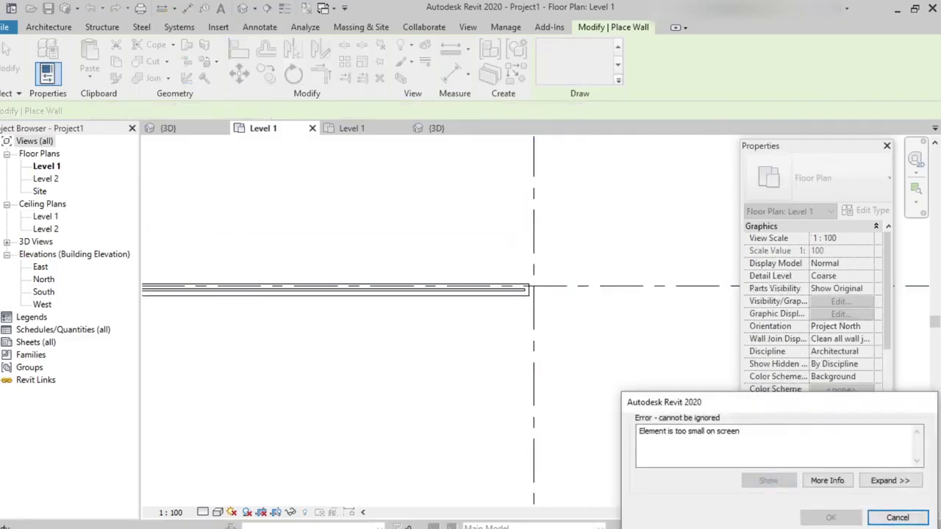
click(897, 518)
scroll(321, 328, down, 3)
key(Escape)
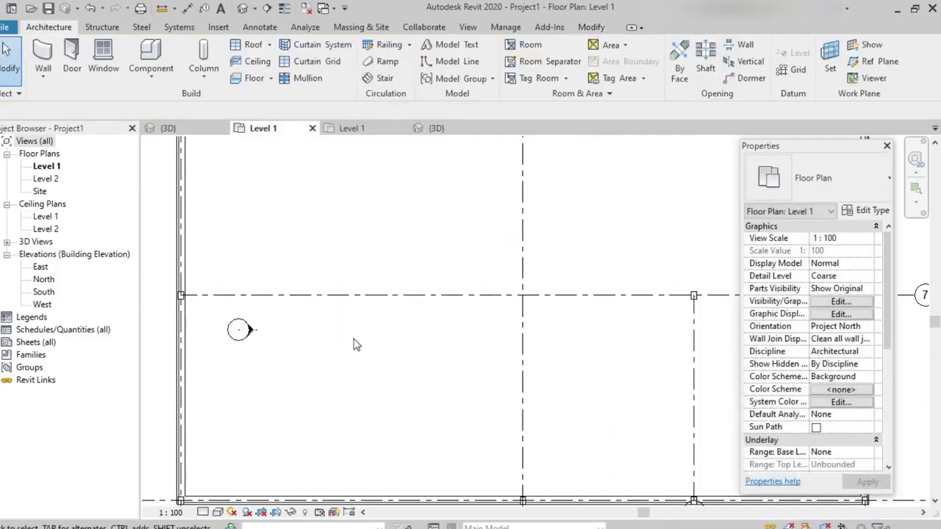
Step: Draw a straight interior partition wall along grid 7 from the left exterior wall's column to the intersection with grid 4
scroll(342, 353, up, 1)
middle_drag(289, 313, 433, 309)
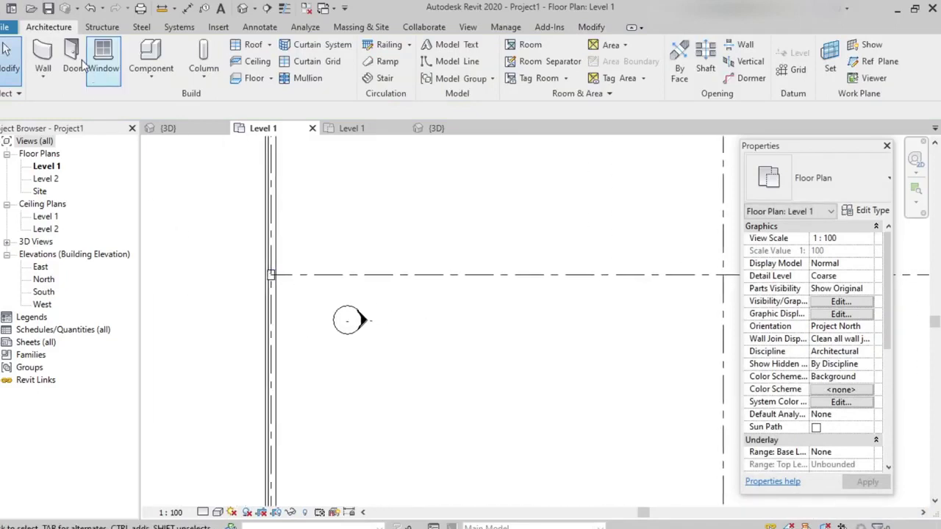
click(41, 53)
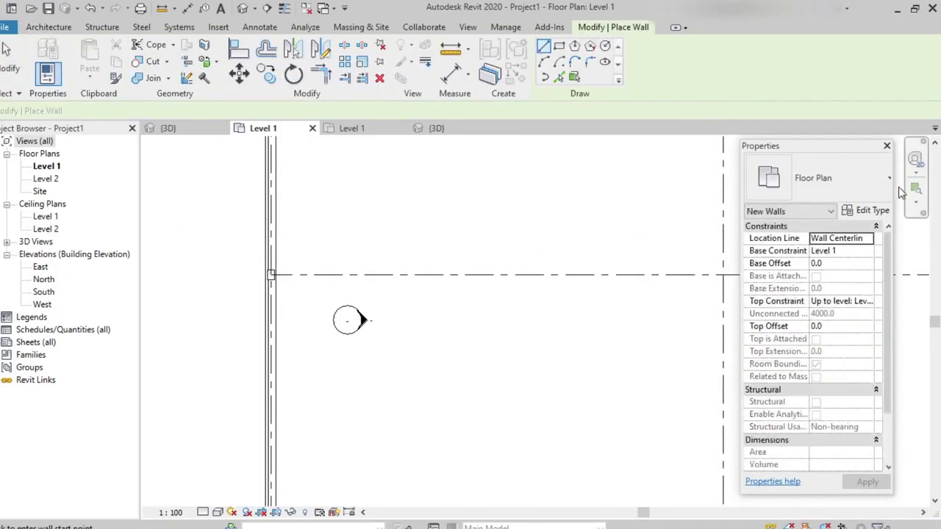
scroll(311, 297, up, 5)
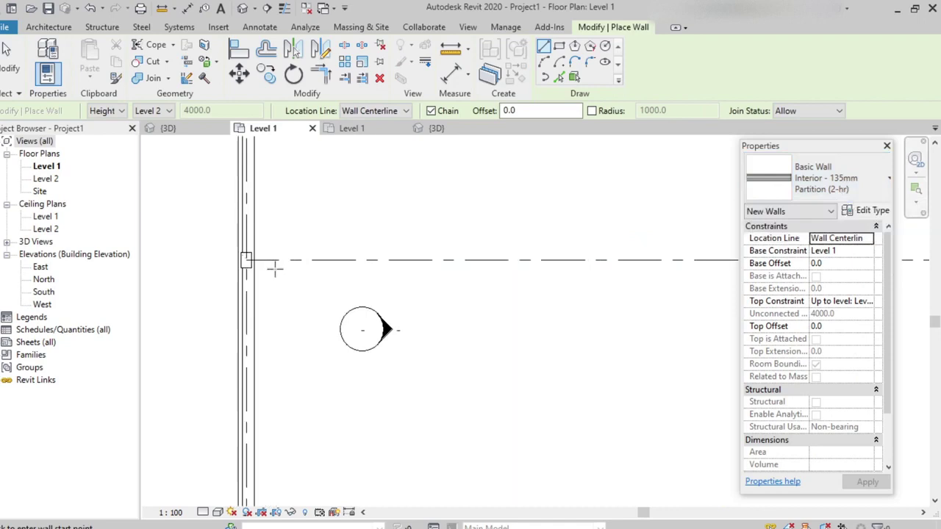
click(230, 256)
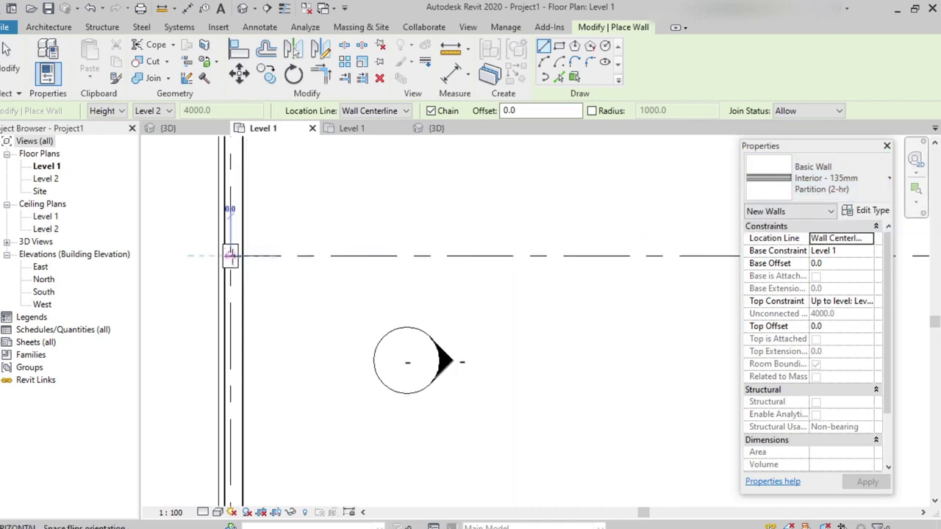
scroll(525, 256, down, 2)
middle_drag(626, 269, 367, 236)
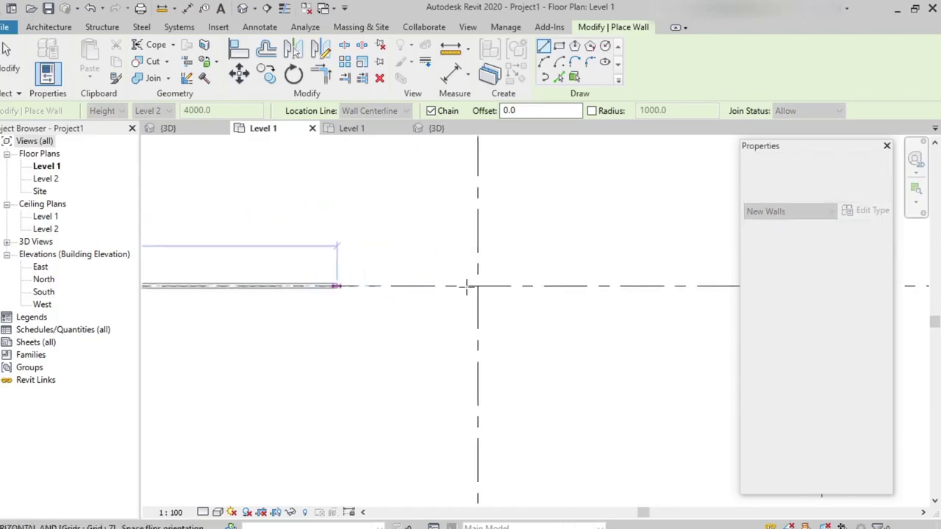
click(484, 285)
Step: Continue the interior partition along grid 4 up to the column in the exterior wall on grid 1 and end the wall chain
middle_drag(475, 222, 482, 448)
scroll(481, 279, up, 5)
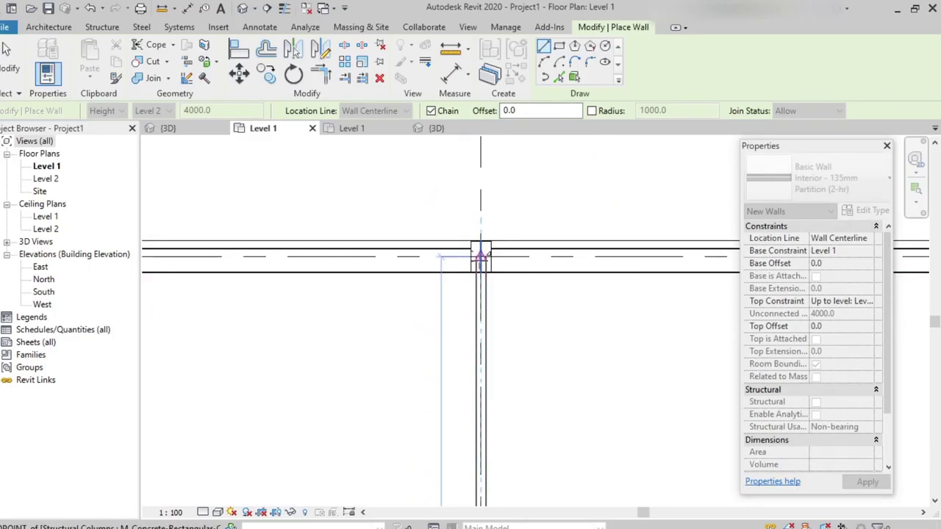
click(500, 370)
scroll(507, 400, down, 4)
middle_drag(542, 434, 517, 267)
scroll(513, 326, down, 1)
scroll(513, 326, down, 1)
key(Escape)
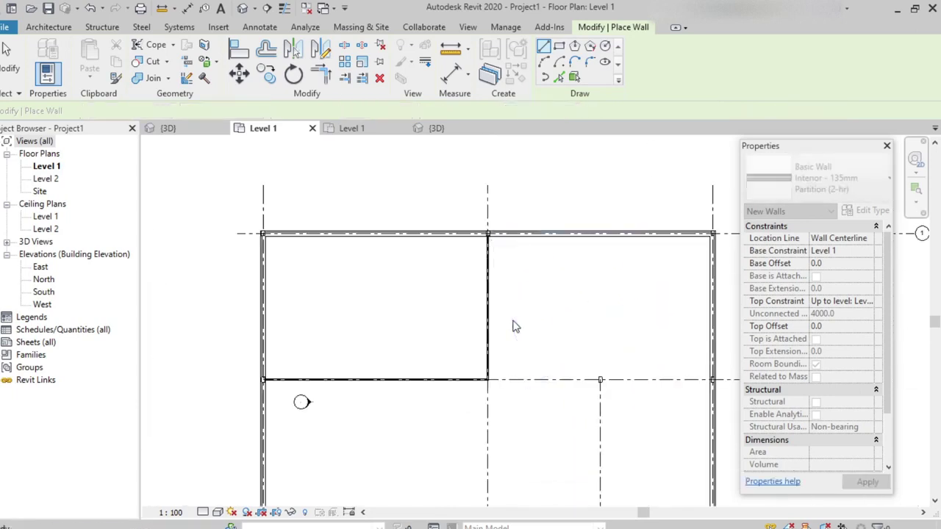
Step: Draw the interior partition along grid 7 from the wall corner at grid 4 to the column in the exterior wall on grid 5
scroll(324, 400, up, 2)
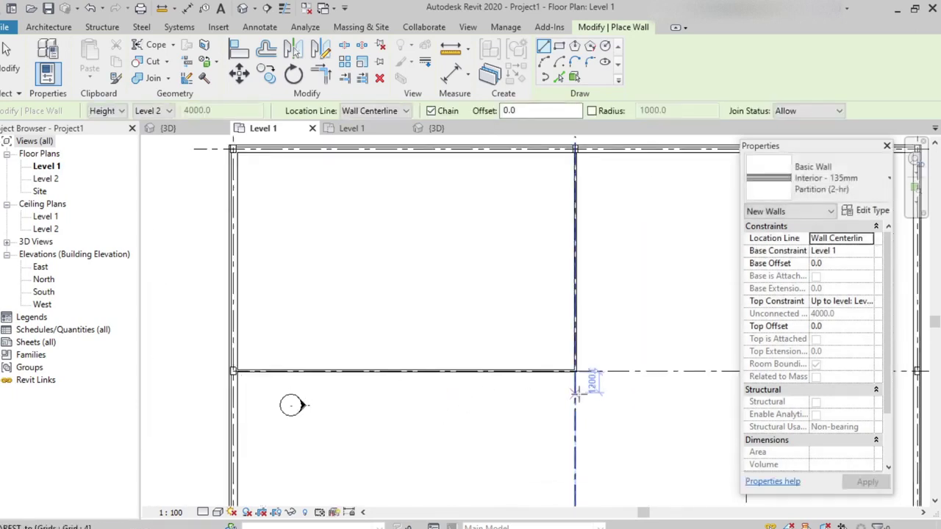
scroll(587, 390, down, 2)
scroll(578, 416, down, 1)
scroll(427, 346, up, 4)
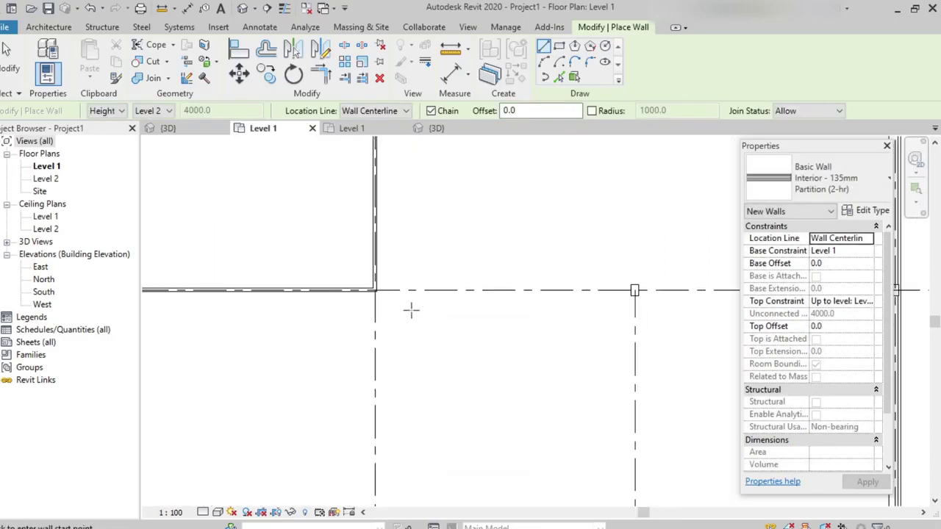
middle_drag(419, 320, 344, 327)
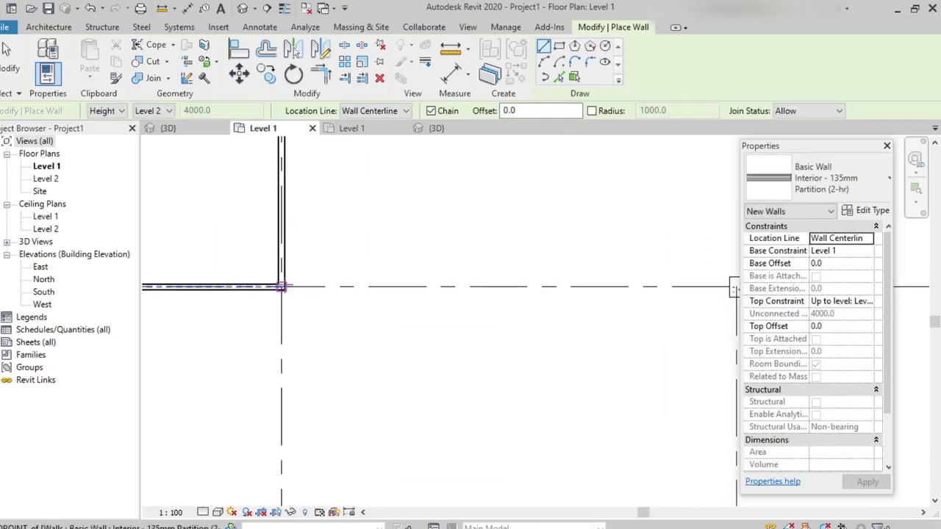
click(280, 287)
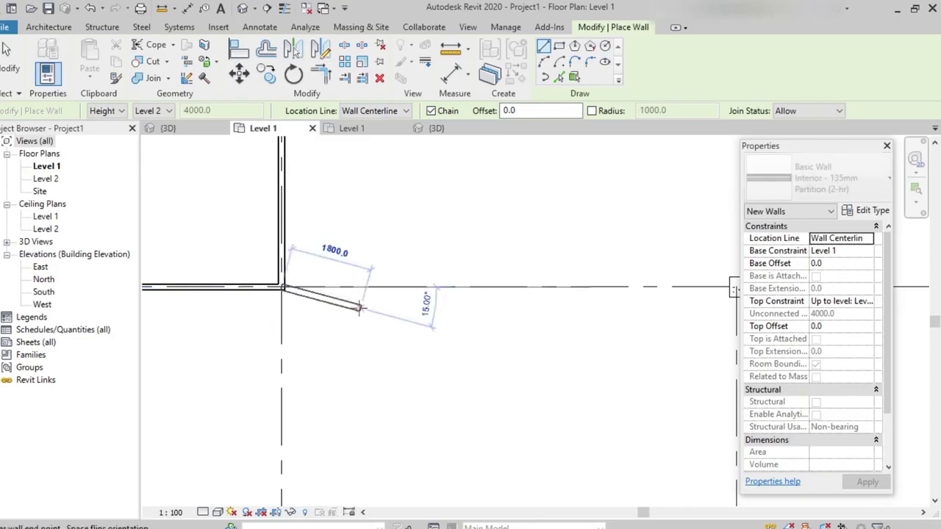
middle_drag(515, 302, 376, 312)
scroll(525, 301, up, 5)
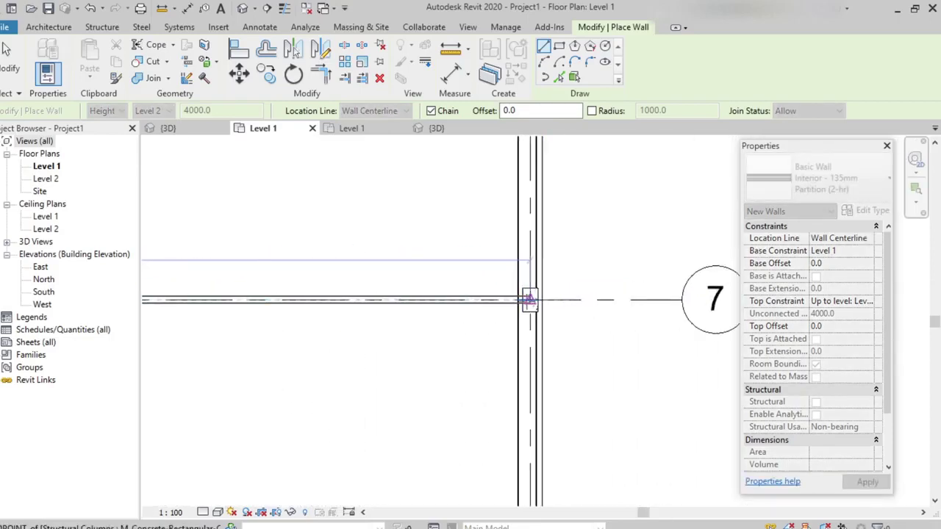
click(529, 300)
scroll(384, 375, down, 3)
scroll(385, 376, down, 3)
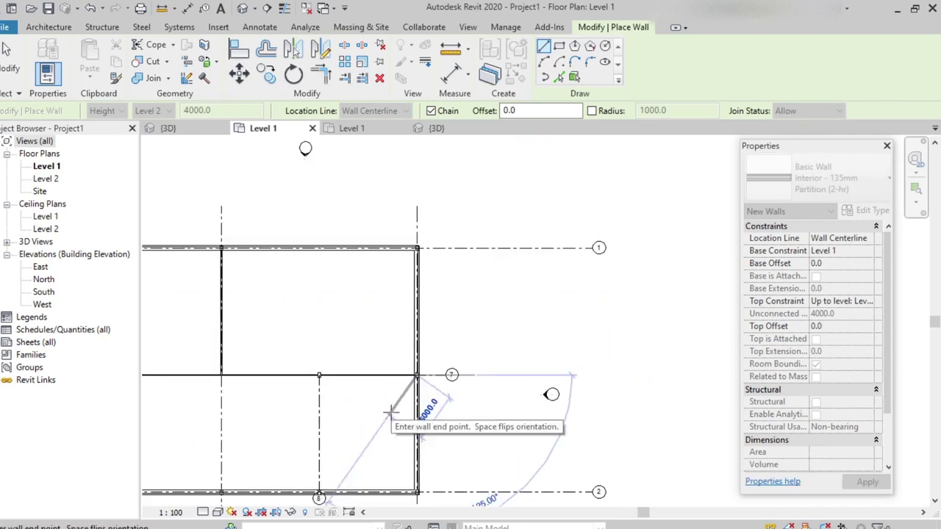
key(Escape)
key(Escape)
Step: Draw an interior partition along grid 8 from the column on grid 7 to the column in the grid 2 exterior wall, and finish placing walls
scroll(350, 443, up, 2)
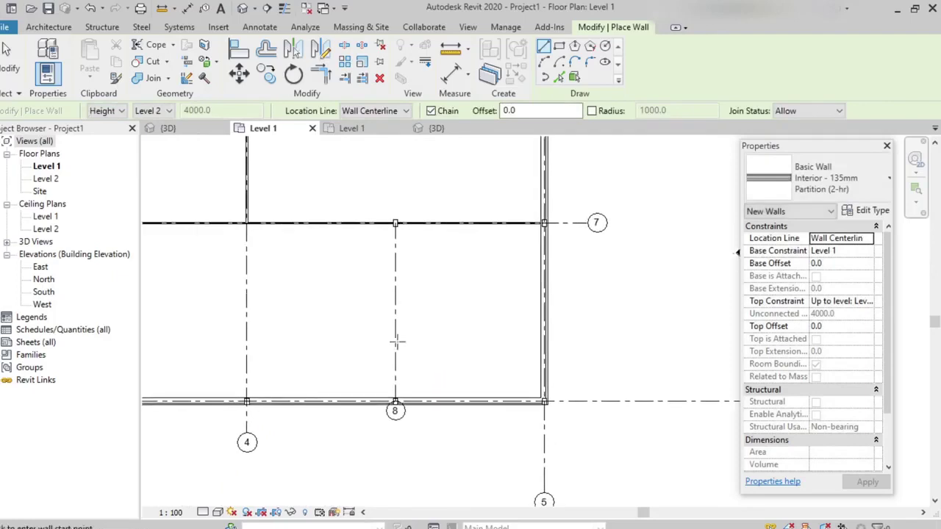
scroll(397, 228, up, 3)
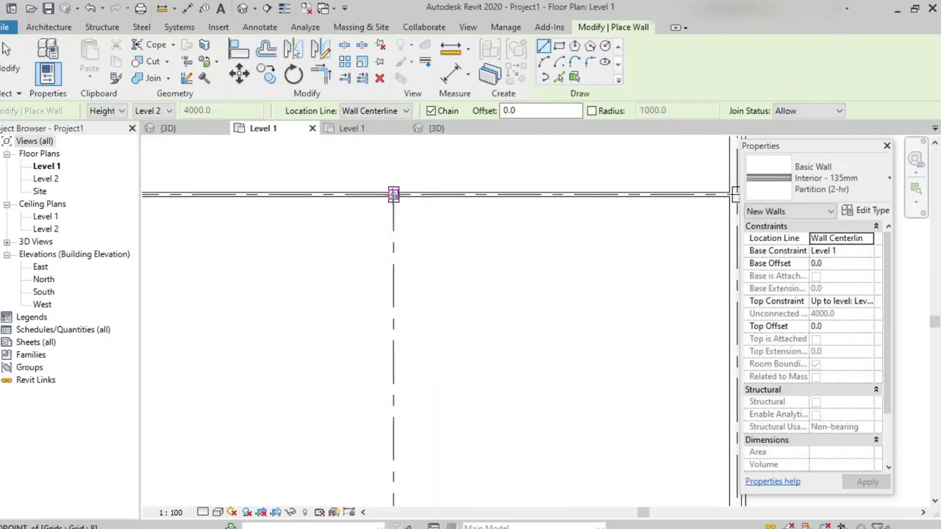
click(394, 194)
scroll(393, 309, down, 1)
middle_drag(401, 470, 405, 300)
scroll(390, 342, up, 2)
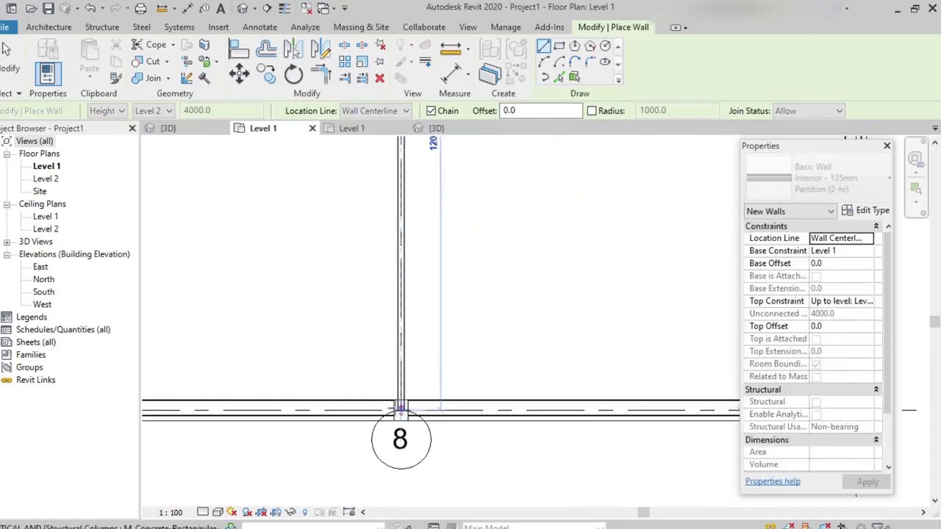
click(399, 409)
scroll(470, 367, down, 3)
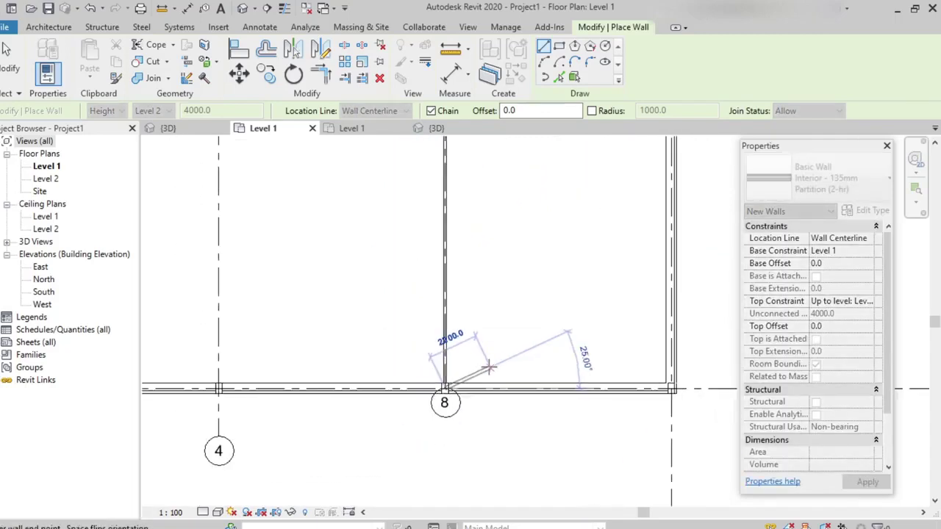
key(Escape)
scroll(360, 282, down, 5)
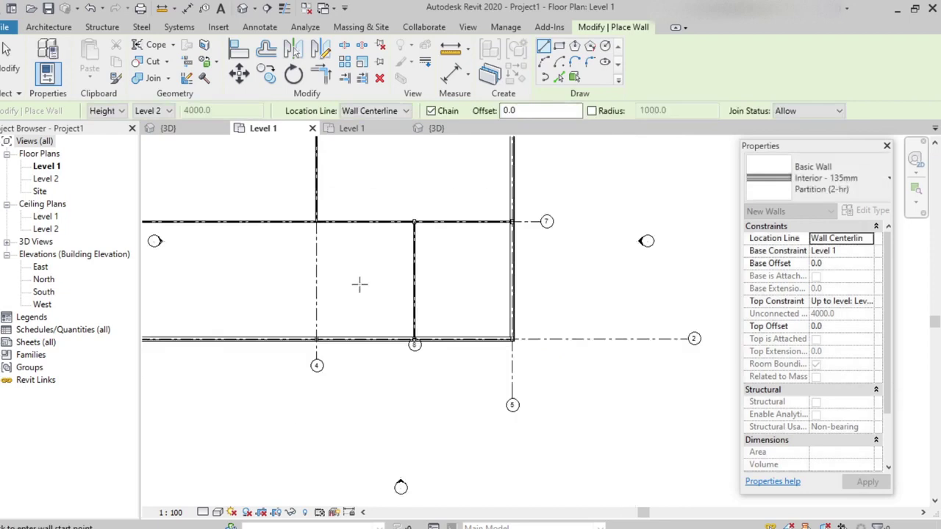
key(Escape)
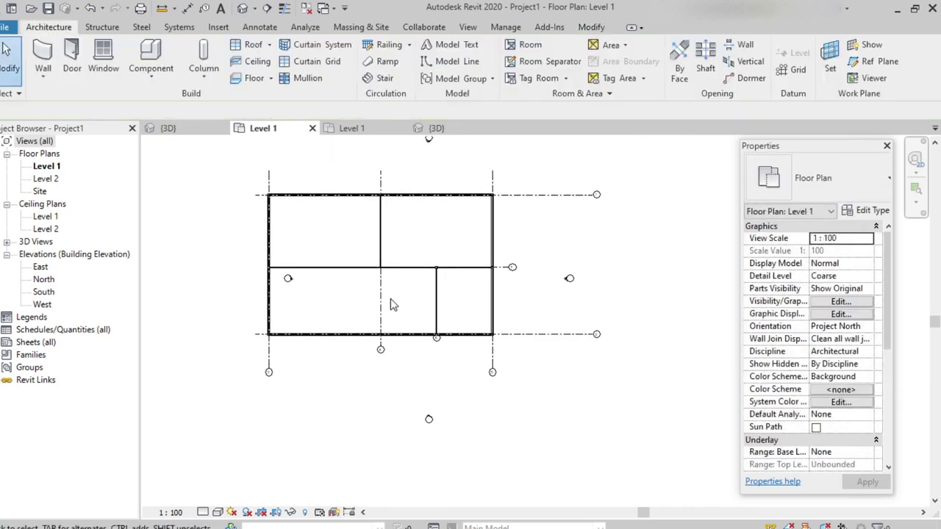
Step: Open the default 3D view of the model and set its visual style to Realistic
scroll(390, 298, up, 2)
scroll(352, 332, up, 2)
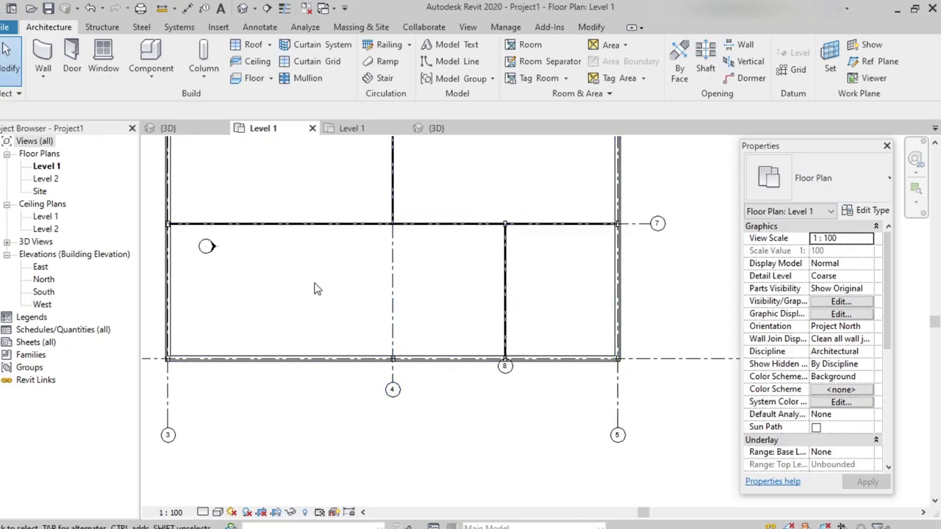
click(242, 10)
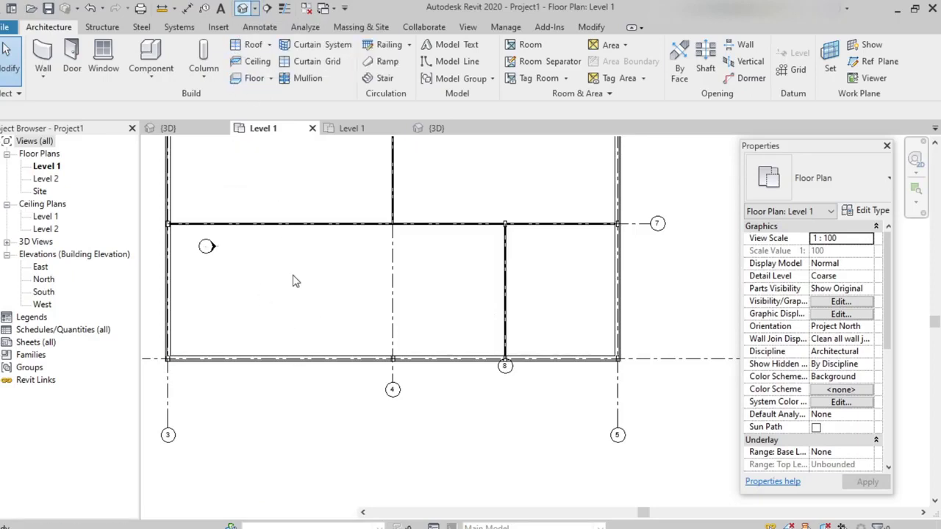
scroll(588, 390, up, 3)
scroll(589, 389, down, 4)
scroll(559, 356, up, 4)
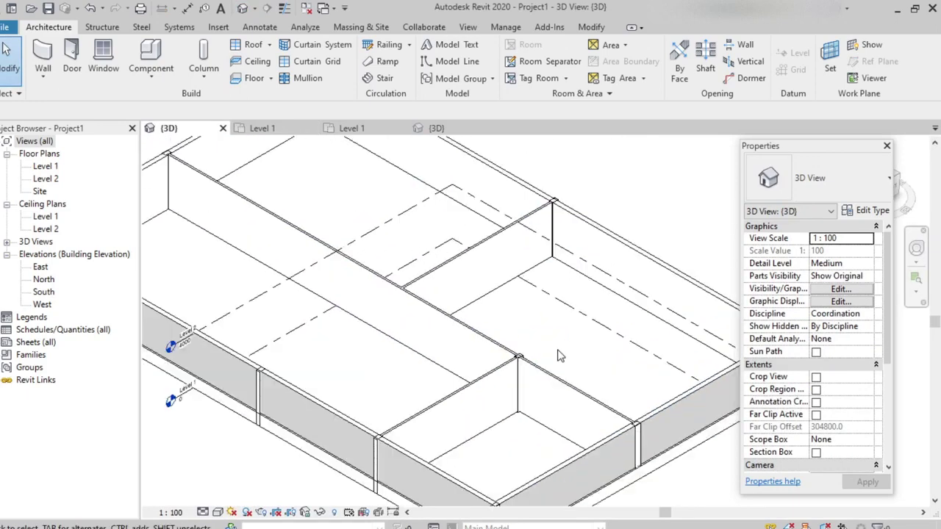
scroll(558, 355, down, 4)
click(218, 514)
click(239, 487)
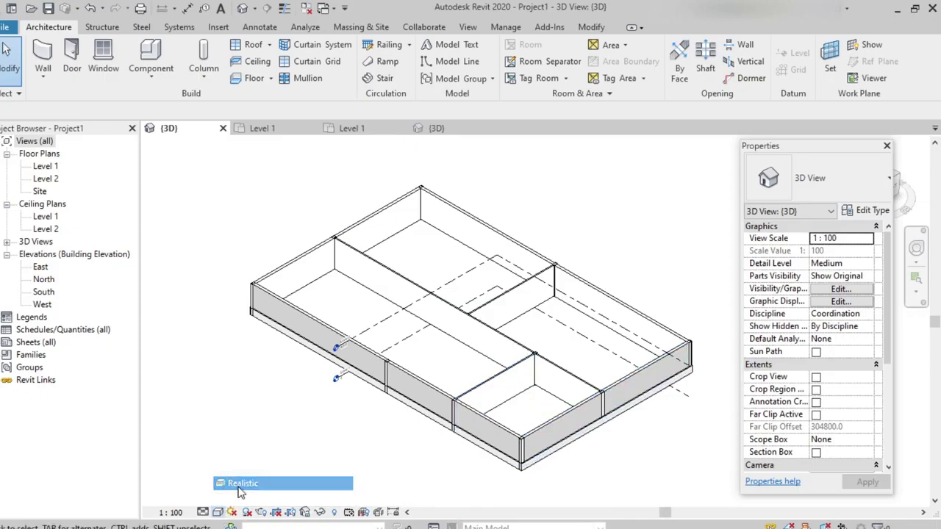
Step: Examine the exterior brick walls, corner columns and interior partitions in the 3D view from close up and from different angles
scroll(578, 452, up, 4)
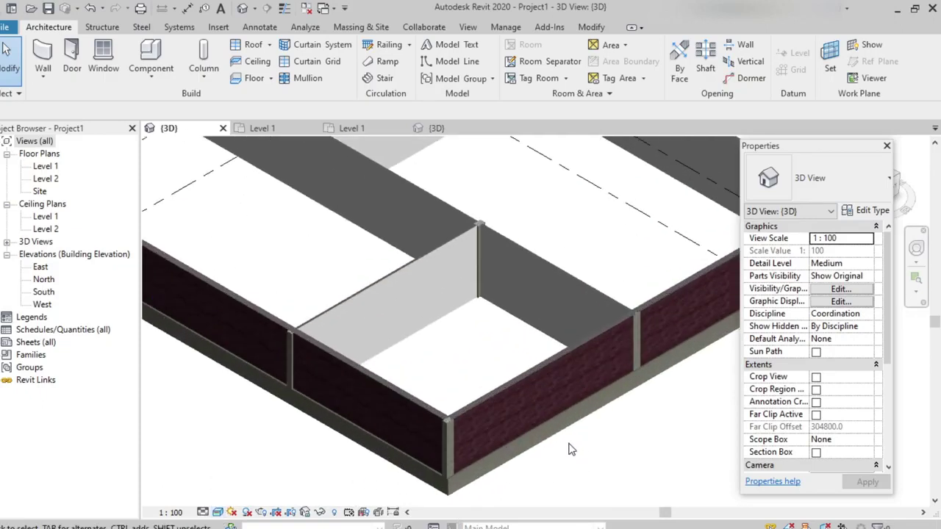
scroll(559, 452, up, 2)
scroll(441, 425, up, 2)
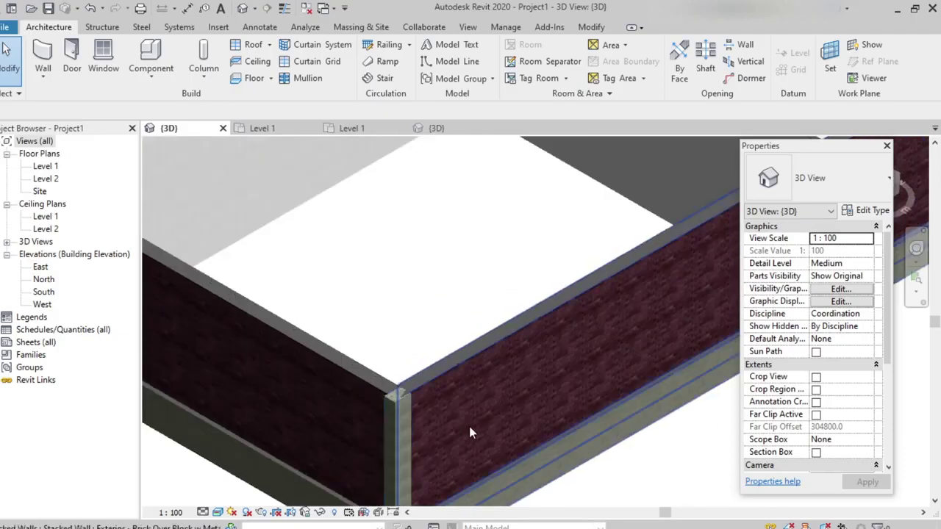
scroll(441, 427, down, 3)
scroll(380, 295, down, 1)
scroll(413, 336, up, 1)
scroll(412, 335, down, 2)
shift+middle_drag(397, 267, 466, 403)
scroll(365, 263, up, 2)
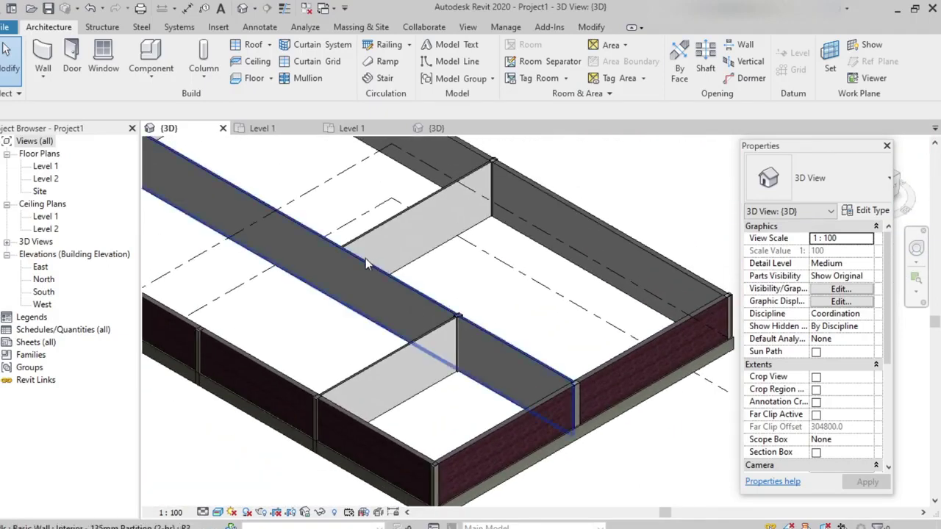
scroll(377, 282, up, 4)
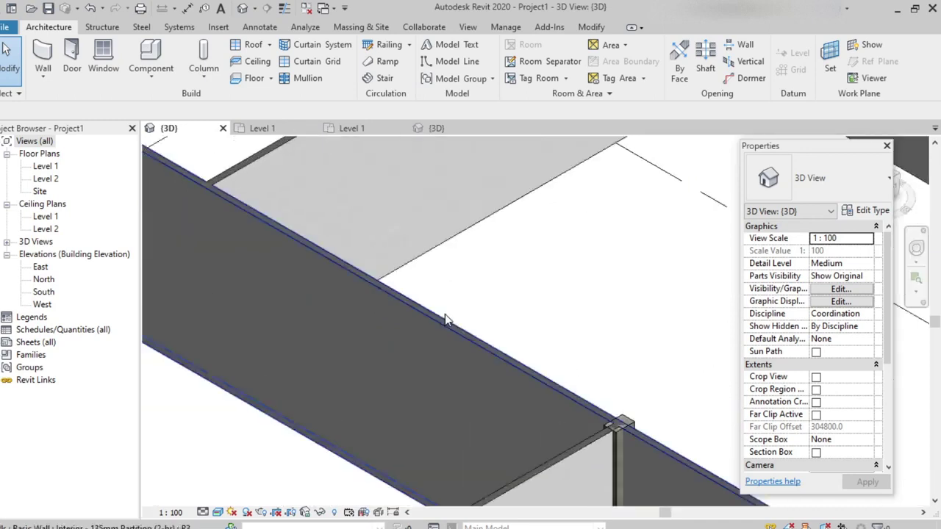
scroll(445, 314, down, 5)
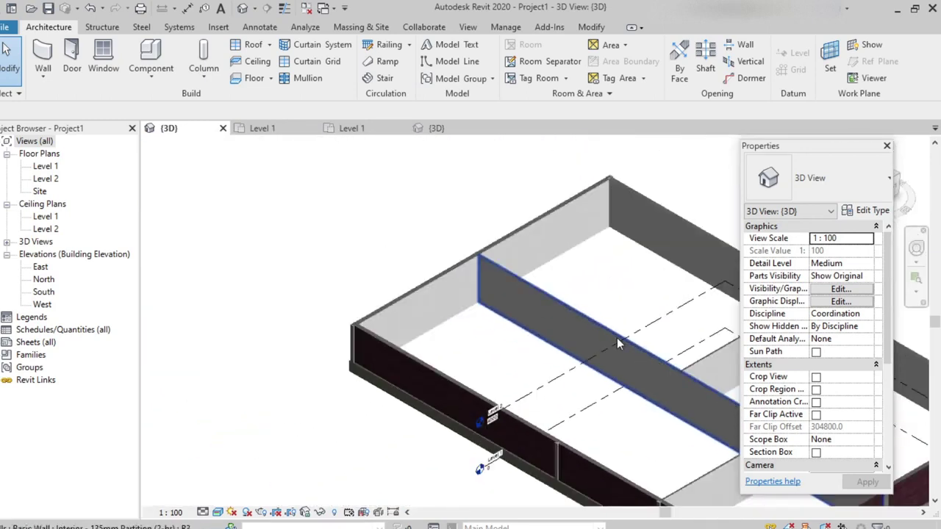
scroll(617, 337, down, 2)
scroll(458, 316, up, 4)
middle_drag(459, 316, 413, 321)
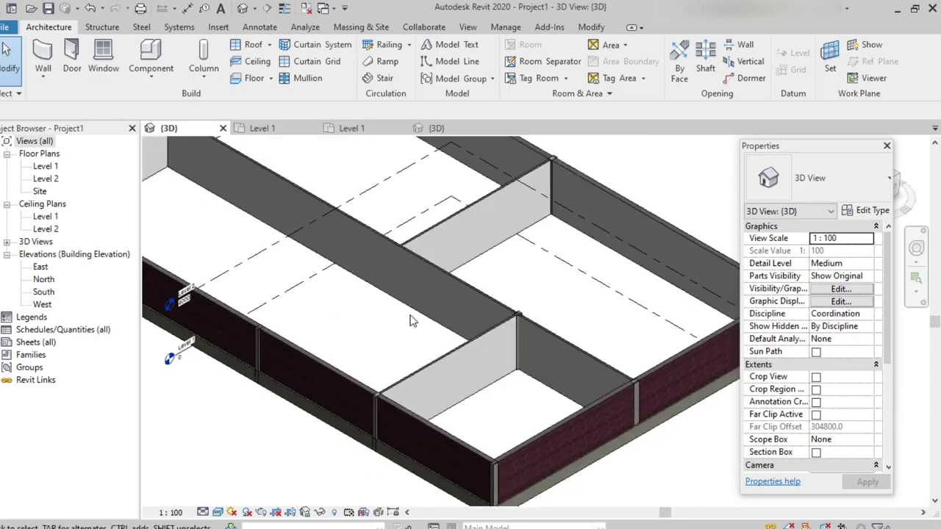